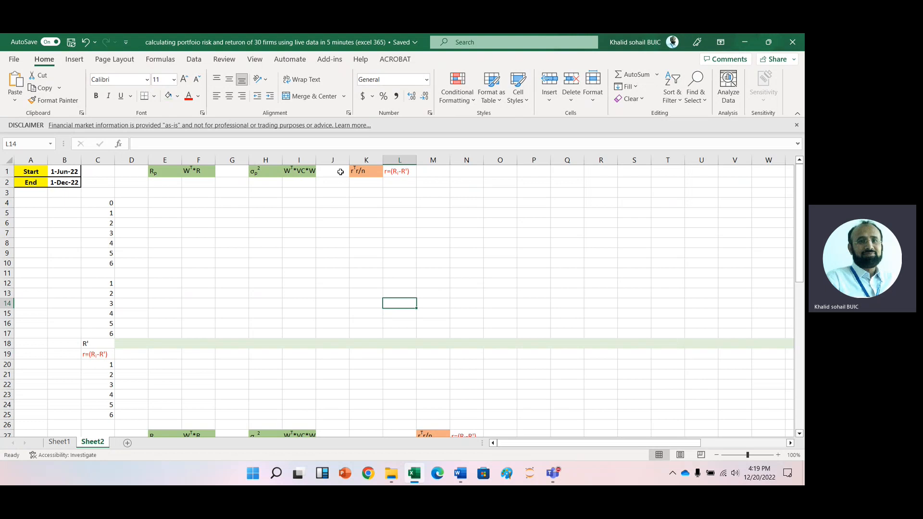
- Enter the header VC in cell J1 and color its font red
{"action": "left_click", "coordinate": [340, 172]}
{"action": "type", "text": "VC"}
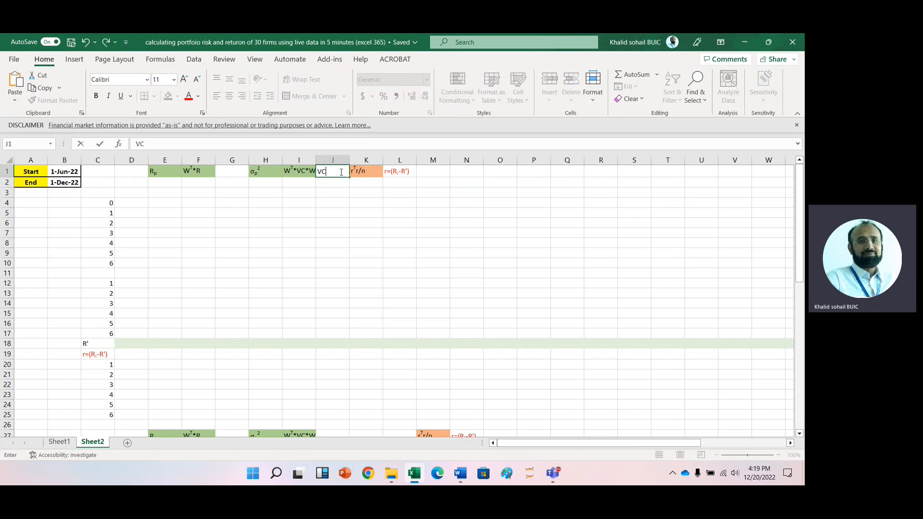
{"action": "key", "text": "Return"}
{"action": "left_click", "coordinate": [336, 174]}
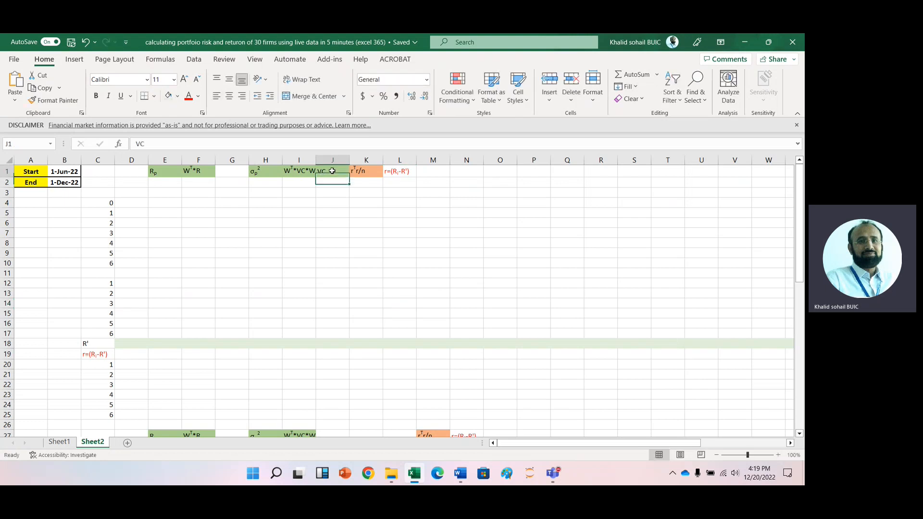
{"action": "left_click", "coordinate": [189, 100]}
- Copy the VC, rTr/n and r=(Ri-R') headers and paste them one column to the right into K1:M1
{"action": "left_click", "coordinate": [334, 201]}
{"action": "left_click_drag", "start_coordinate": [355, 169], "coordinate": [351, 301]}
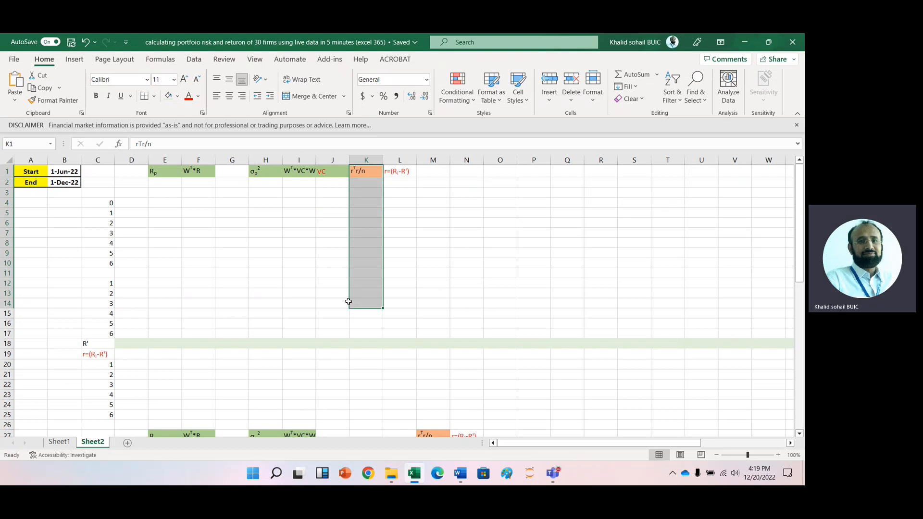
{"action": "left_click", "coordinate": [340, 287]}
{"action": "left_click", "coordinate": [327, 173]}
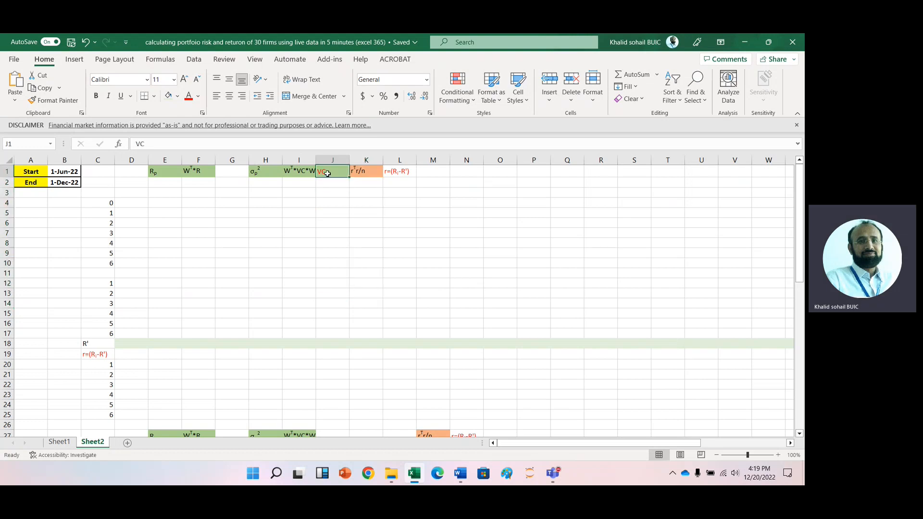
{"action": "key", "text": "shift+Right"}
{"action": "key", "text": "shift+Right"}
{"action": "key", "text": "ctrl+c"}
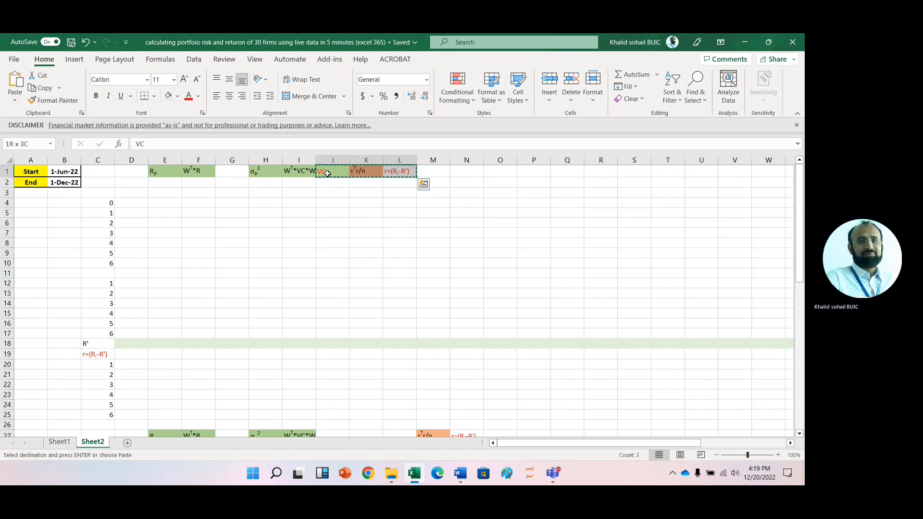
{"action": "key", "text": "Right"}
{"action": "key", "text": "Return"}
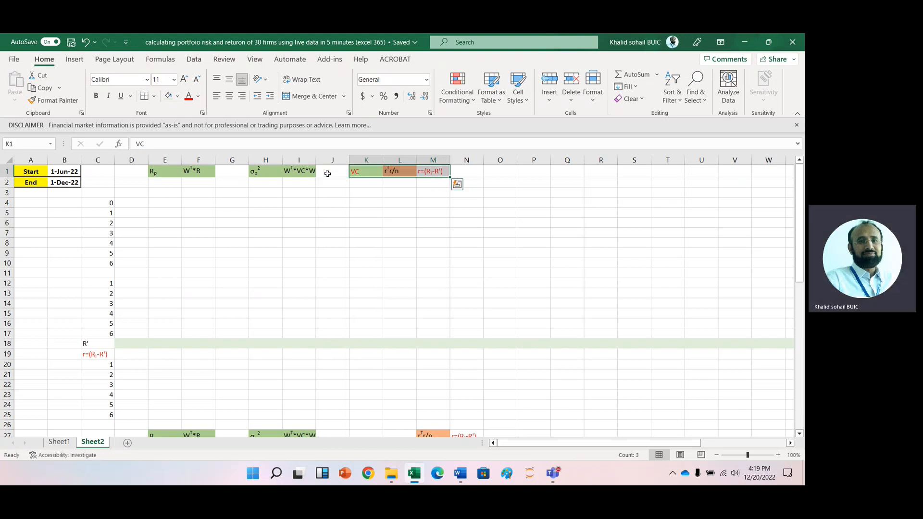
- Copy the 30 ticker symbols from Sheet1 and paste them transposed into row 3 of Sheet2 starting at D3
{"action": "left_click", "coordinate": [368, 216]}
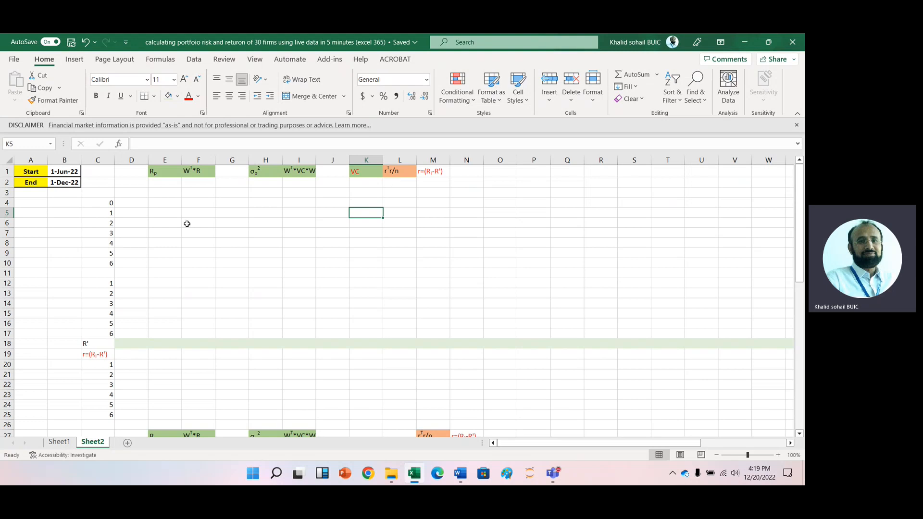
{"action": "left_click", "coordinate": [159, 205]}
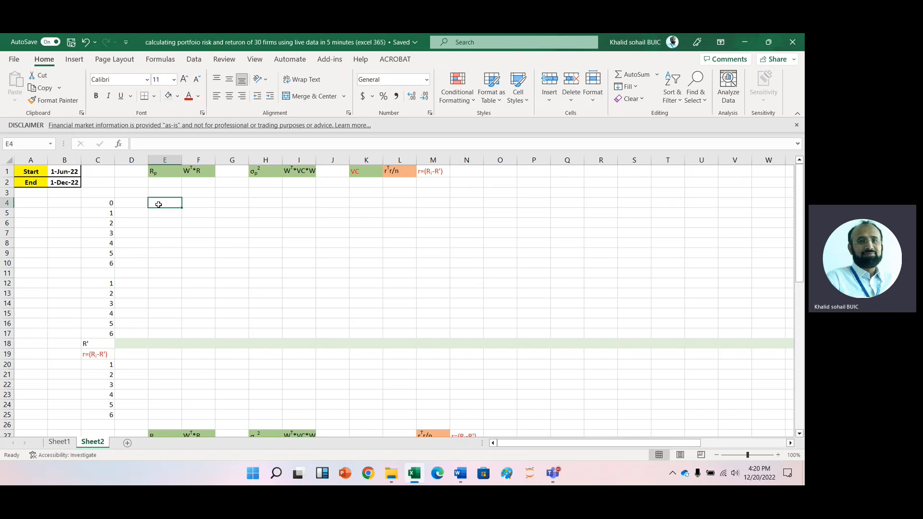
{"action": "left_click", "coordinate": [59, 442]}
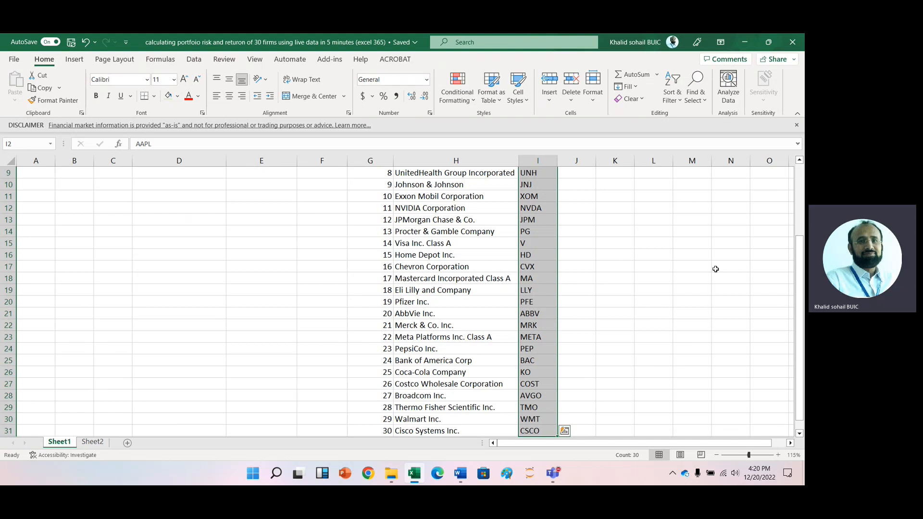
{"action": "key", "text": "ctrl+c"}
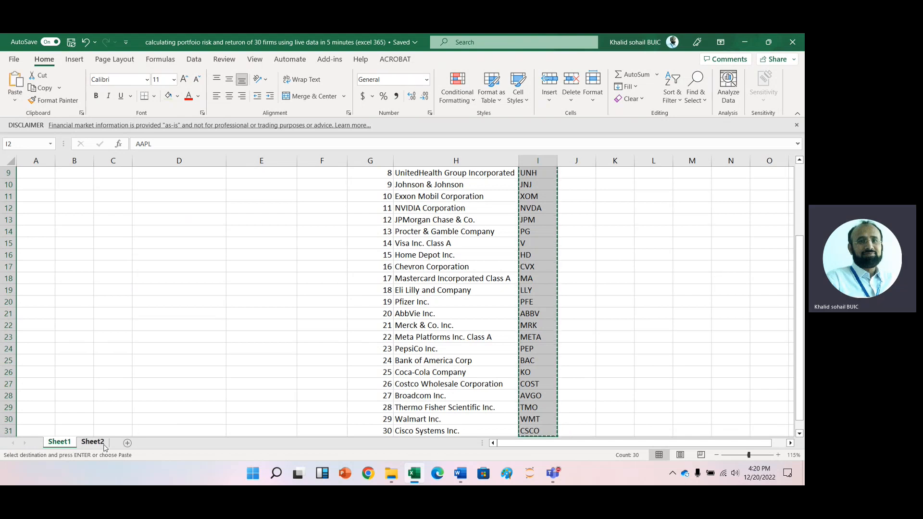
{"action": "left_click", "coordinate": [93, 442]}
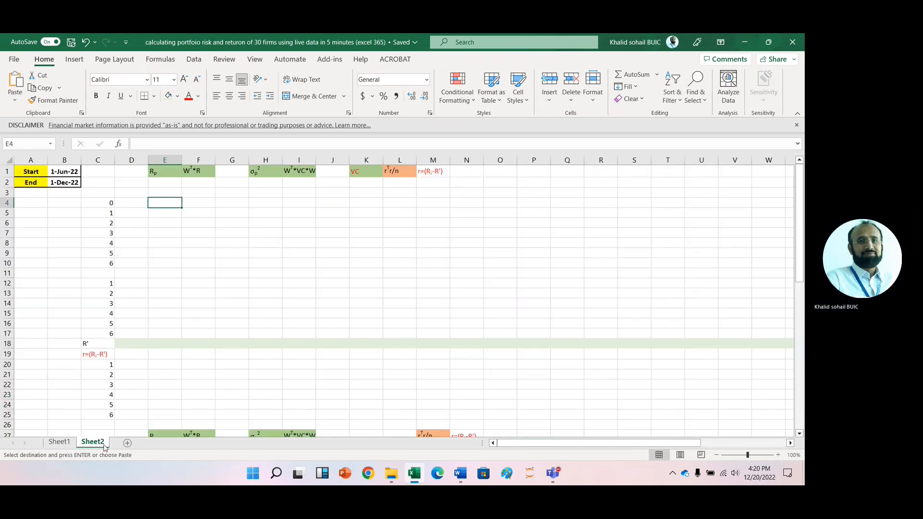
{"action": "left_click", "coordinate": [131, 191]}
{"action": "right_click", "coordinate": [131, 191]}
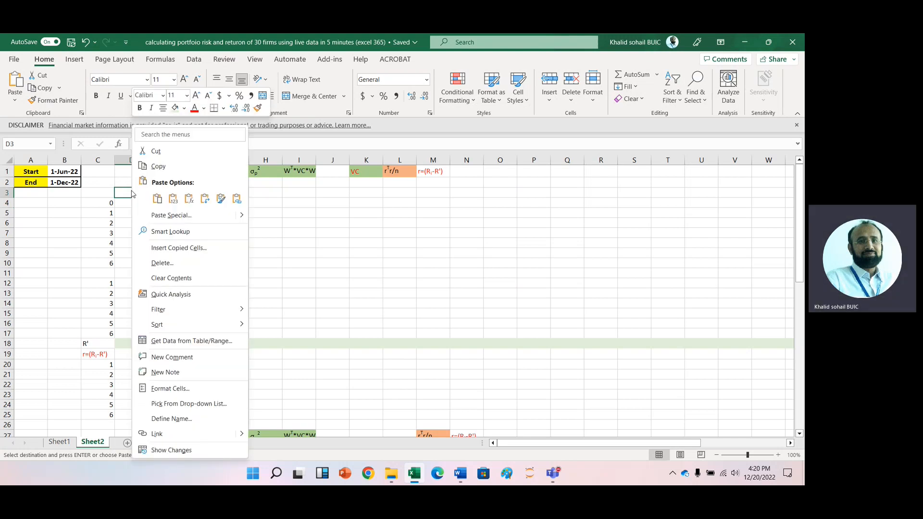
{"action": "left_click", "coordinate": [205, 198]}
{"action": "left_click", "coordinate": [129, 201]}
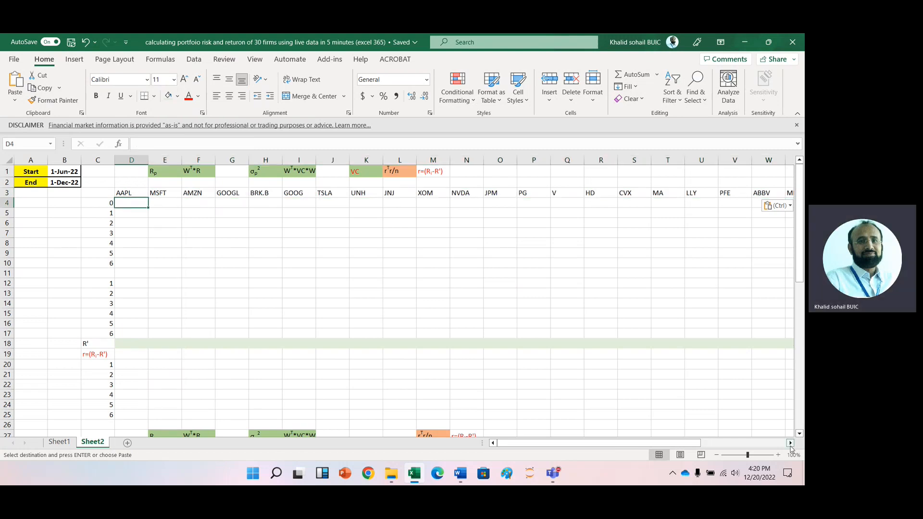
- In D4 enter =STOCKHISTORY(D3,$B$1,$B$2,2,0,1) to fetch AAPL's monthly closing prices between the start and end dates
{"action": "left_click", "coordinate": [779, 455]}
{"action": "left_click", "coordinate": [779, 456]}
{"action": "key", "text": "Up"}
{"action": "key", "text": "Up"}
{"action": "key", "text": "Up"}
{"action": "key", "text": "Down"}
{"action": "key", "text": "Down"}
{"action": "key", "text": "Down"}
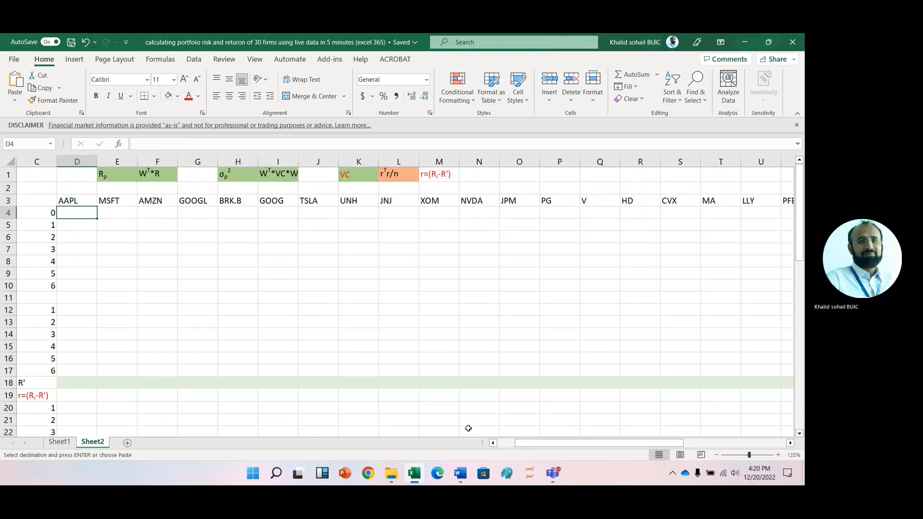
{"action": "scroll", "coordinate": [469, 428], "scroll_direction": "left", "scroll_amount": 2}
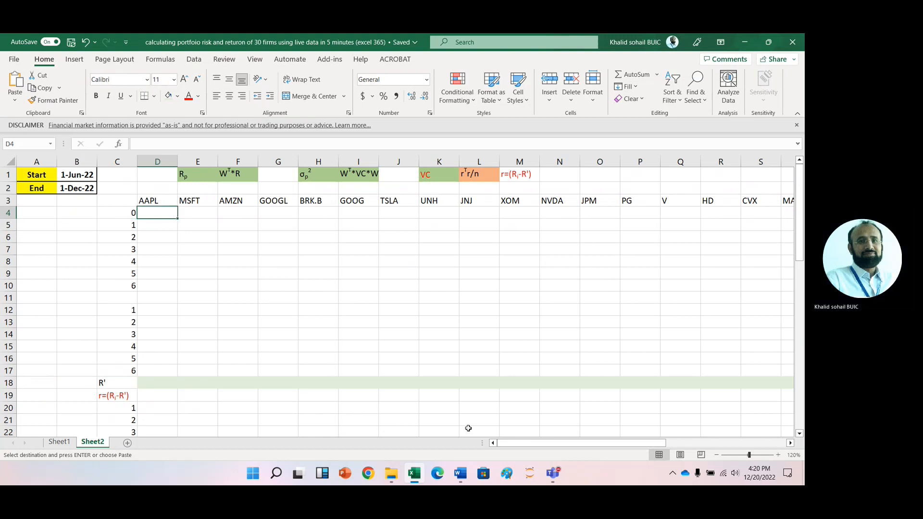
{"action": "type", "text": "=sto"}
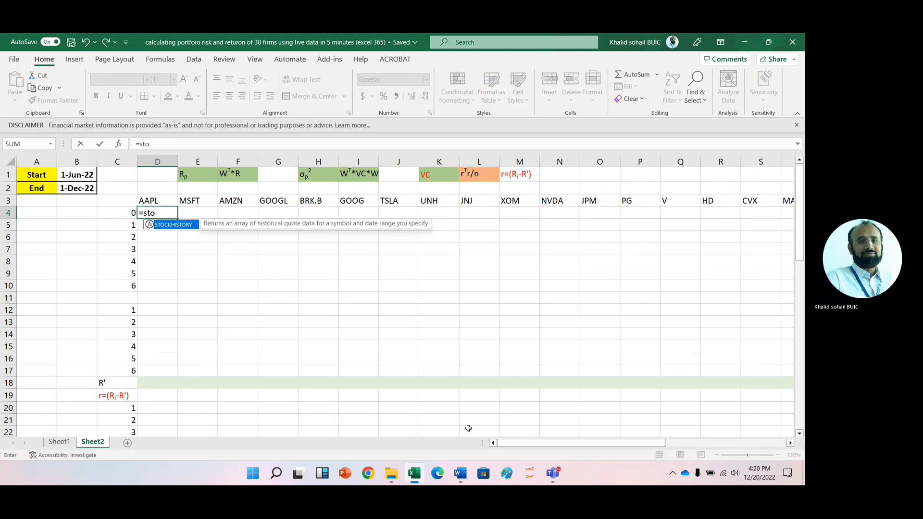
{"action": "key", "text": "Tab"}
{"action": "left_click", "coordinate": [147, 202]}
{"action": "type", "text": ","}
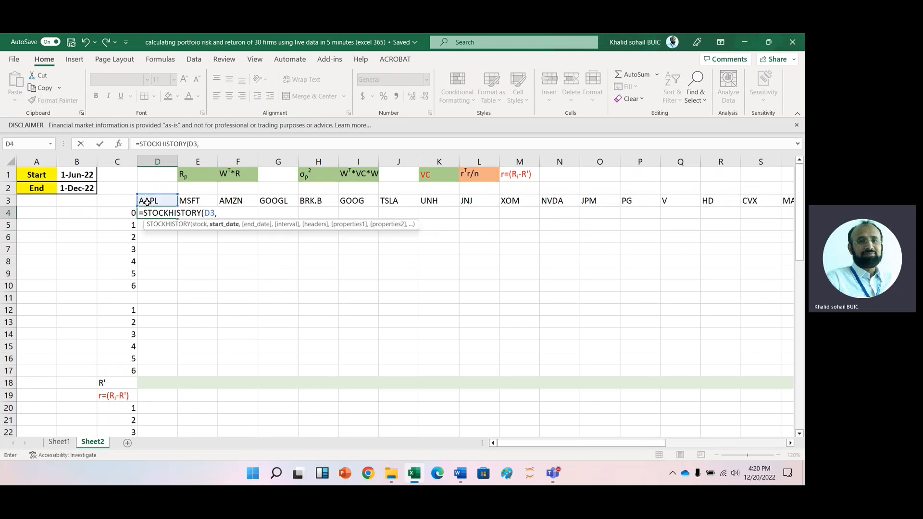
{"action": "left_click", "coordinate": [70, 174]}
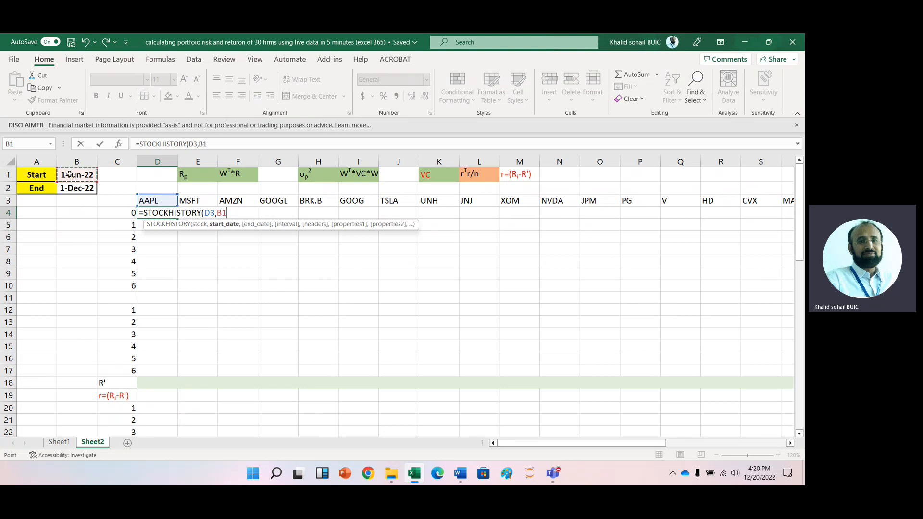
{"action": "key", "text": "F4"}
{"action": "type", "text": ","}
{"action": "left_click", "coordinate": [76, 188]}
{"action": "key", "text": "F4"}
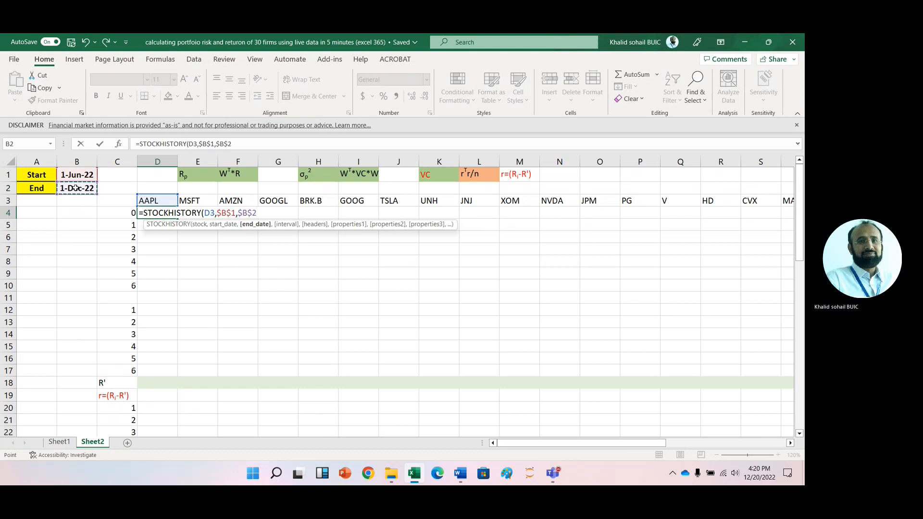
{"action": "type", "text": ","}
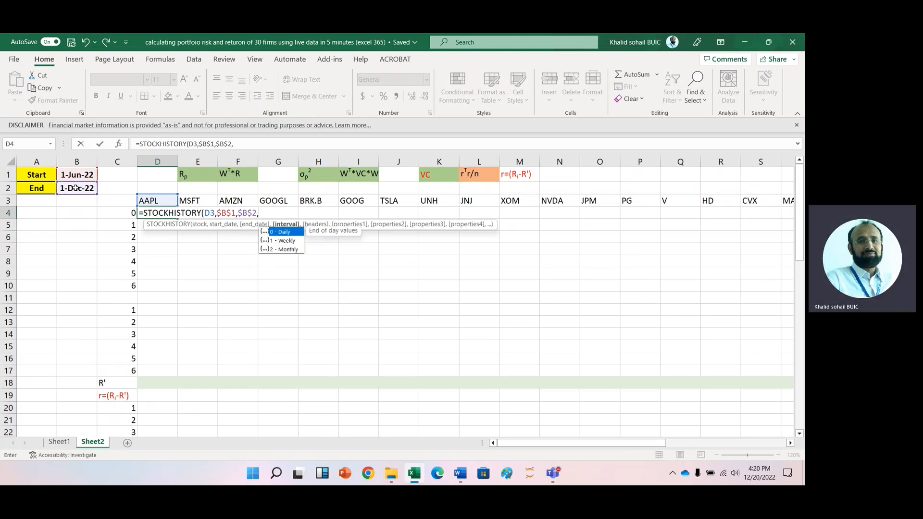
{"action": "type", "text": "2,0"}
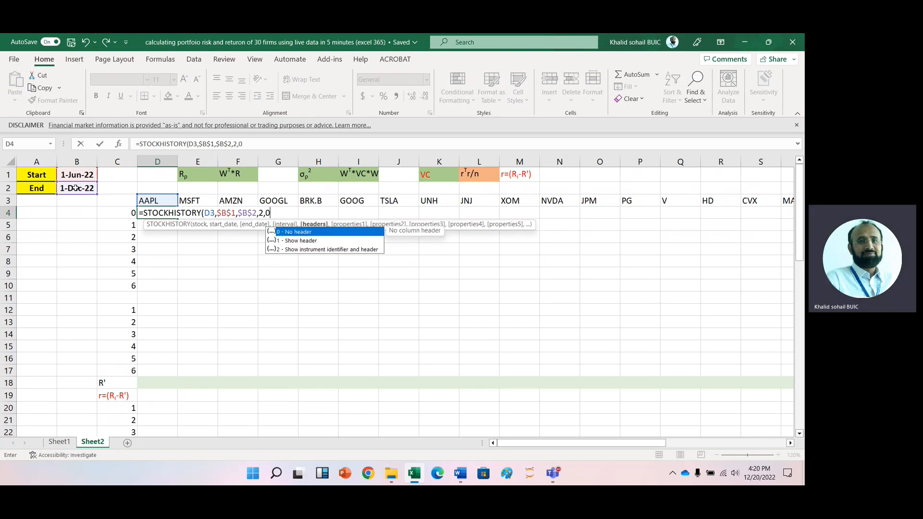
{"action": "type", "text": ","}
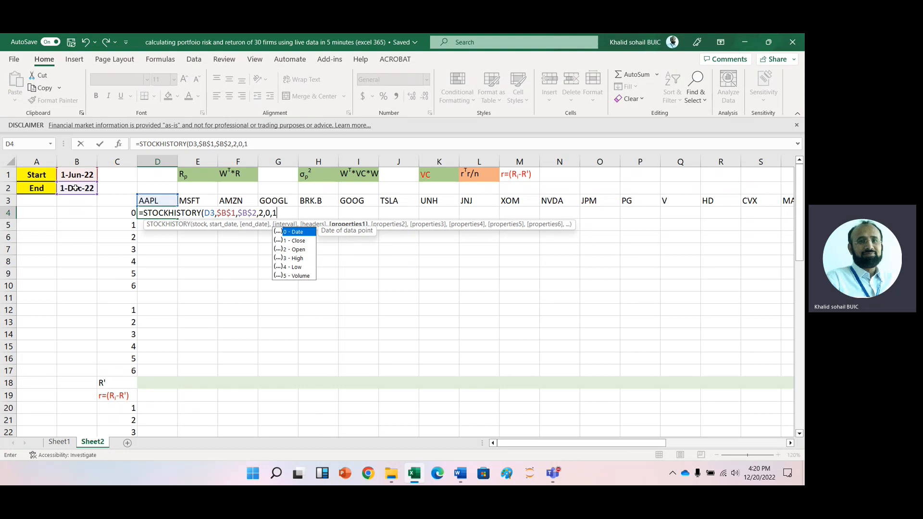
{"action": "type", "text": "1)"}
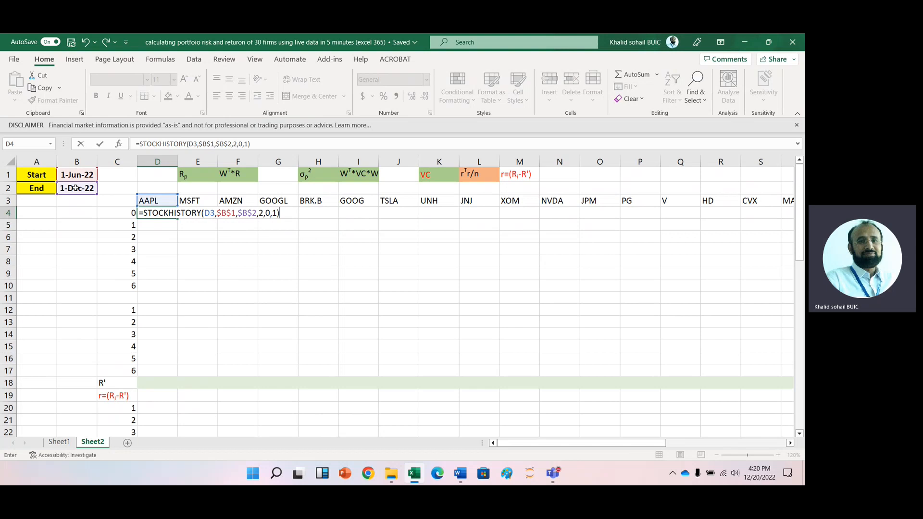
{"action": "key", "text": "Return"}
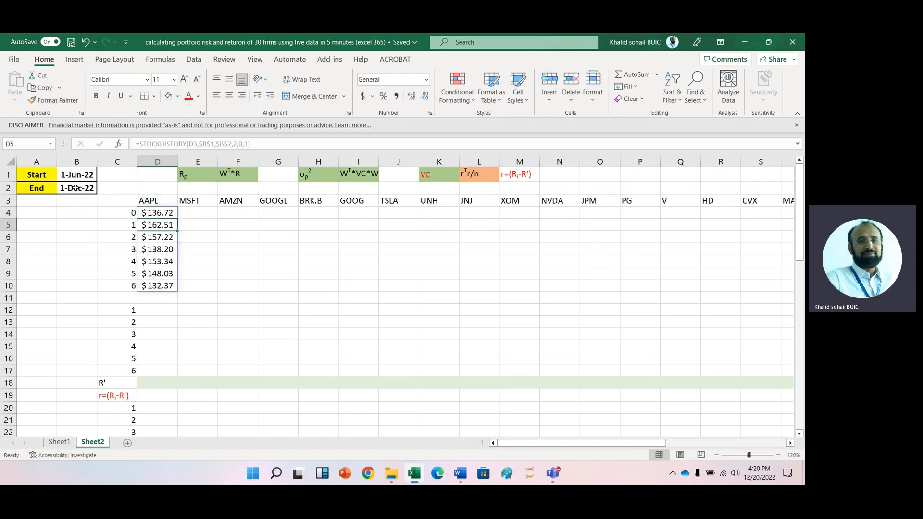
- Fill the STOCKHISTORY formula across row 4 for all tickers through column AG
{"action": "left_click", "coordinate": [167, 212]}
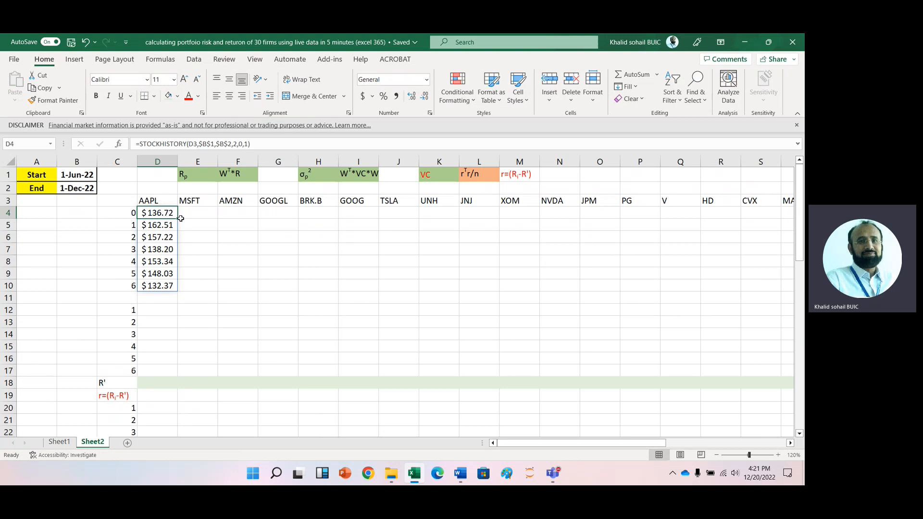
{"action": "left_click_drag", "start_coordinate": [180, 219], "coordinate": [787, 228]}
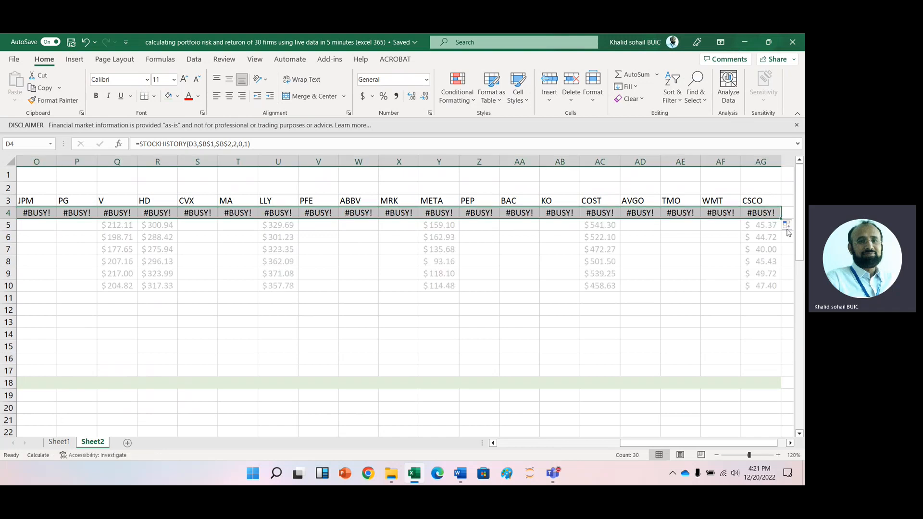
{"action": "left_click", "coordinate": [145, 330]}
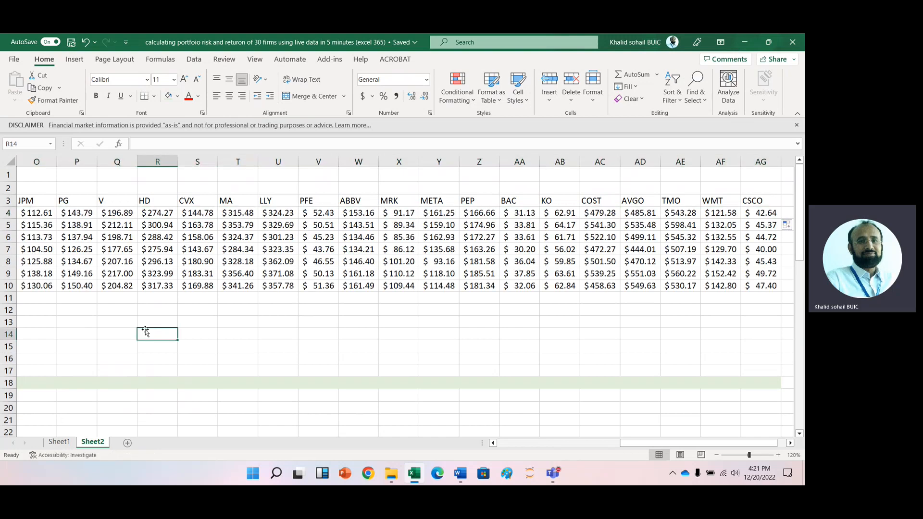
- Enter =LN(D5/D4) in D12 for AAPL's log return and fill it down to D17
{"action": "key", "text": "Left"}
{"action": "key", "text": "Left"}
{"action": "key", "text": "Left"}
{"action": "key", "text": "Left"}
{"action": "key", "text": "Left"}
{"action": "key", "text": "Left"}
{"action": "key", "text": "Left"}
{"action": "key", "text": "Left"}
{"action": "key", "text": "Left"}
{"action": "key", "text": "Left"}
{"action": "key", "text": "Left"}
{"action": "key", "text": "Left"}
{"action": "key", "text": "Left"}
{"action": "key", "text": "Left"}
{"action": "key", "text": "Left"}
{"action": "key", "text": "Left"}
{"action": "key", "text": "Left"}
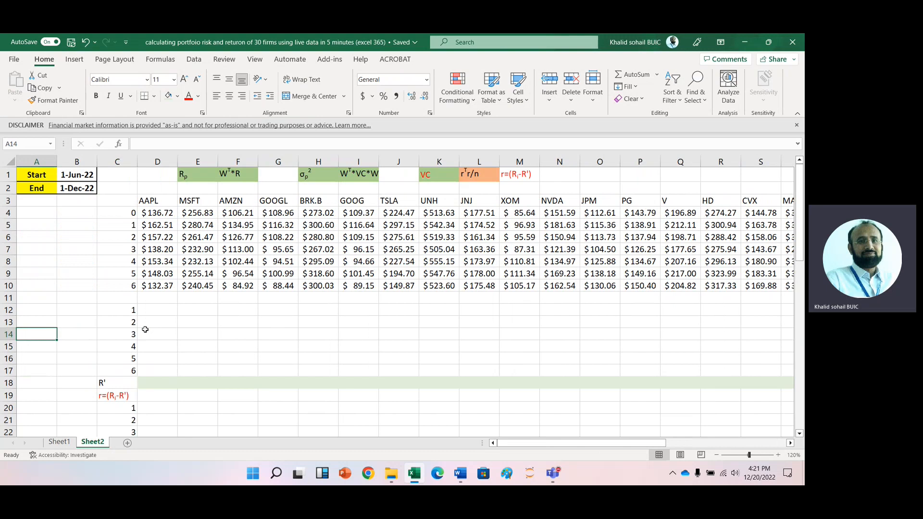
{"action": "key", "text": "Right"}
{"action": "key", "text": "Right"}
{"action": "key", "text": "Right"}
{"action": "key", "text": "Up"}
{"action": "key", "text": "Up"}
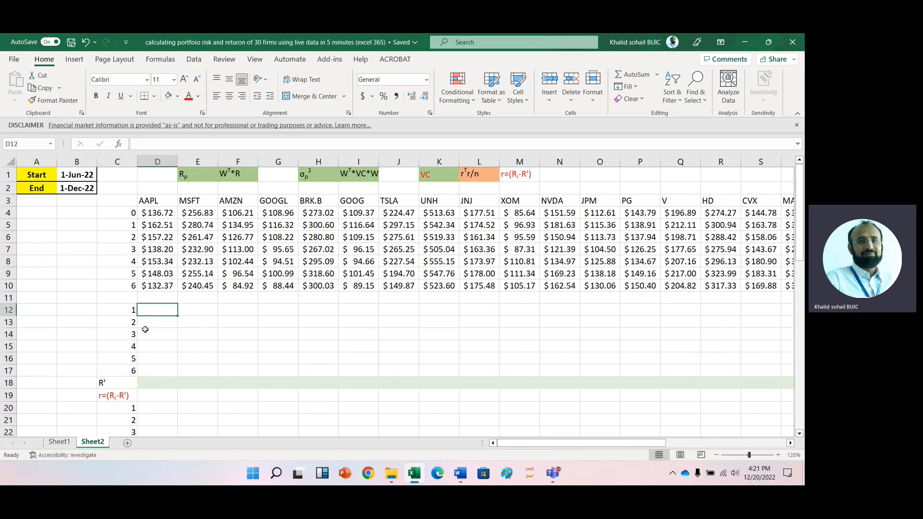
{"action": "type", "text": "=l"}
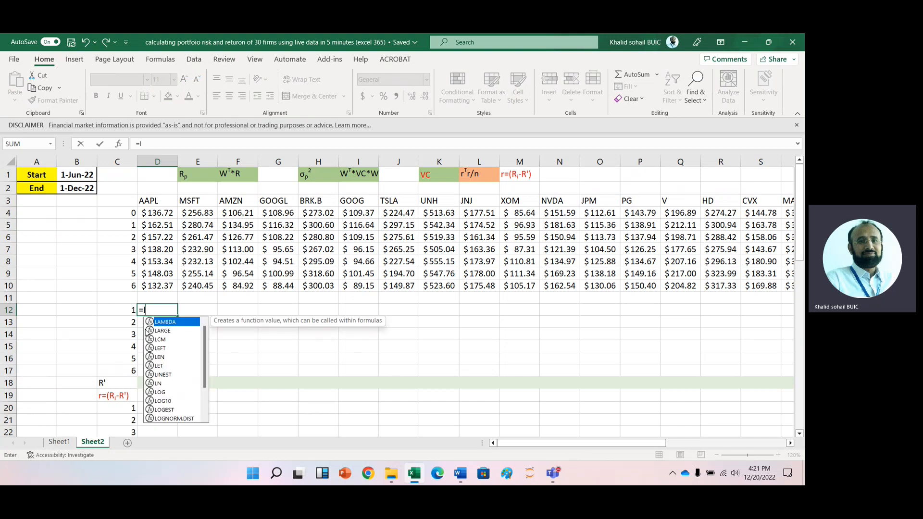
{"action": "type", "text": "n("}
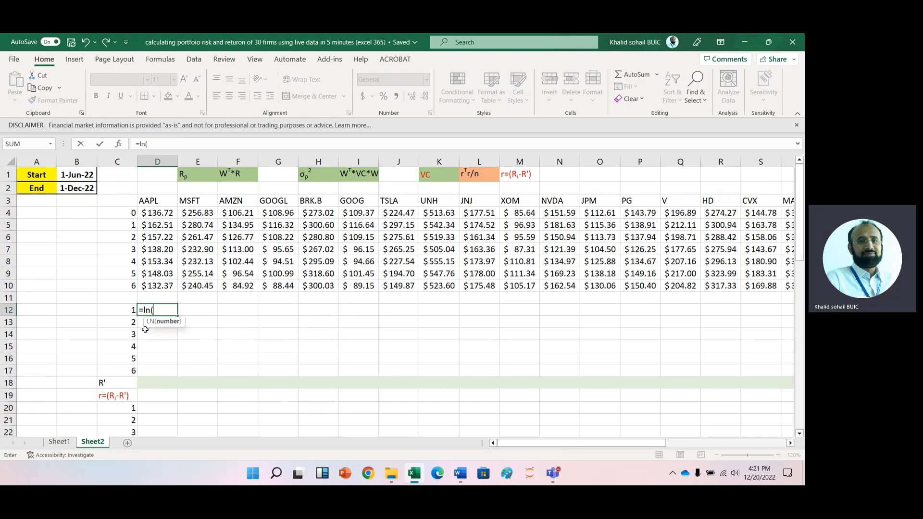
{"action": "left_click", "coordinate": [160, 225]}
{"action": "type", "text": "/"}
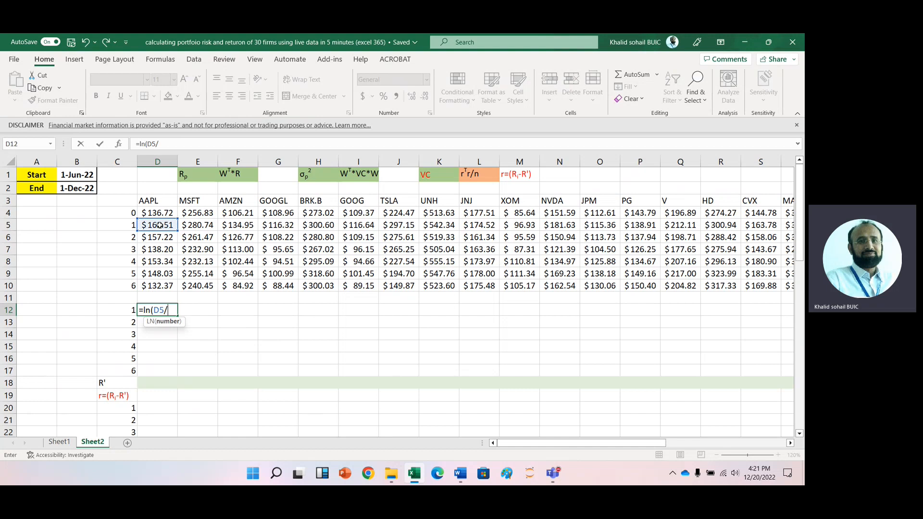
{"action": "left_click", "coordinate": [152, 211]}
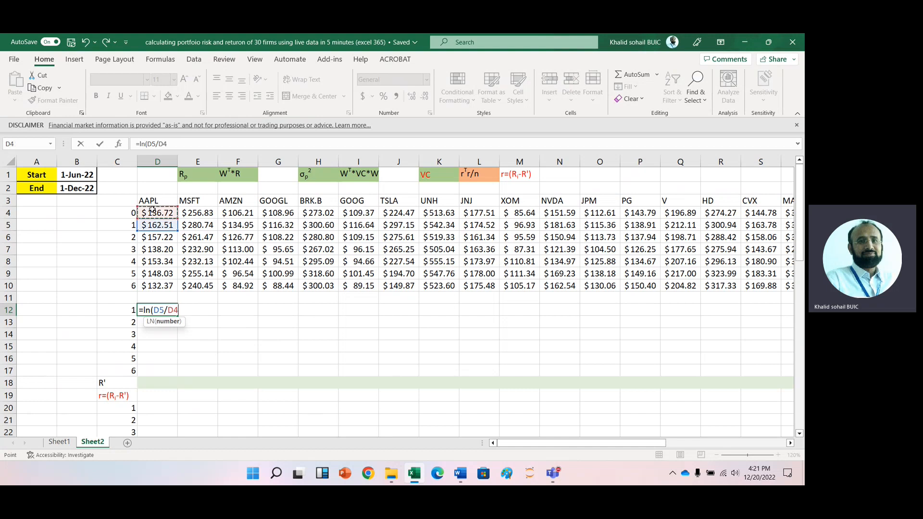
{"action": "type", "text": ")"}
{"action": "key", "text": "ctrl+Return"}
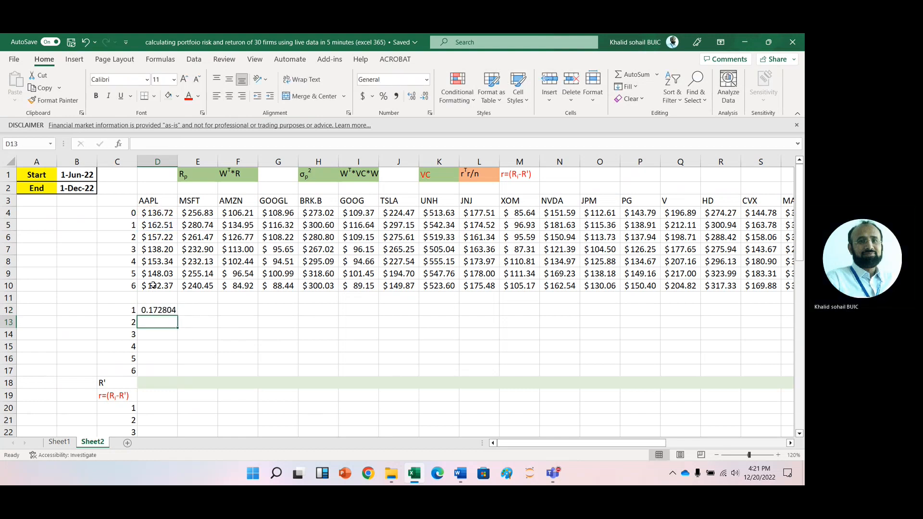
{"action": "left_click_drag", "start_coordinate": [177, 316], "coordinate": [178, 378]}
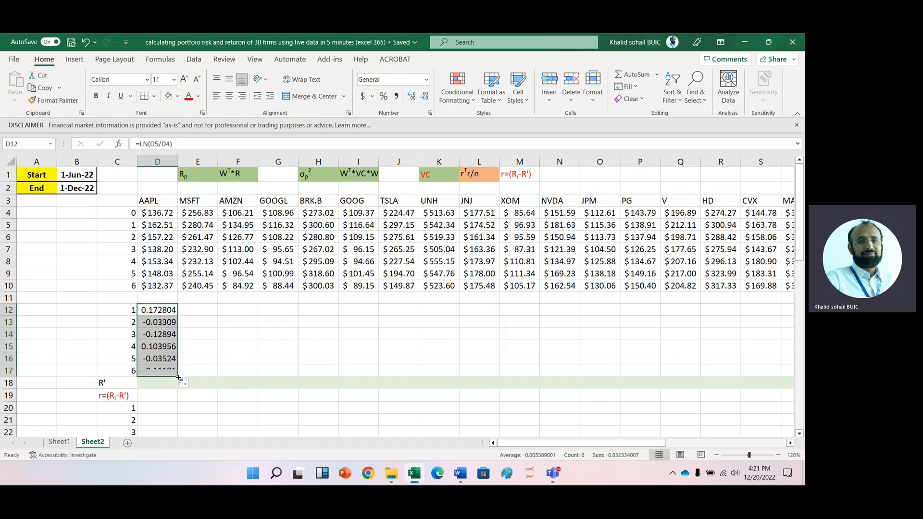
- Enter =AVERAGE(D12:D17) in D18 to get AAPL's mean log return
{"action": "left_click", "coordinate": [167, 387]}
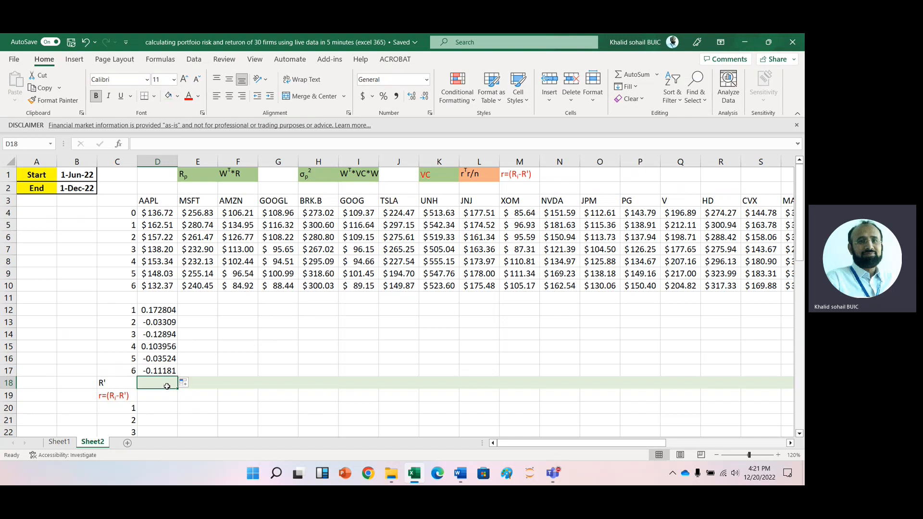
{"action": "type", "text": "=av"}
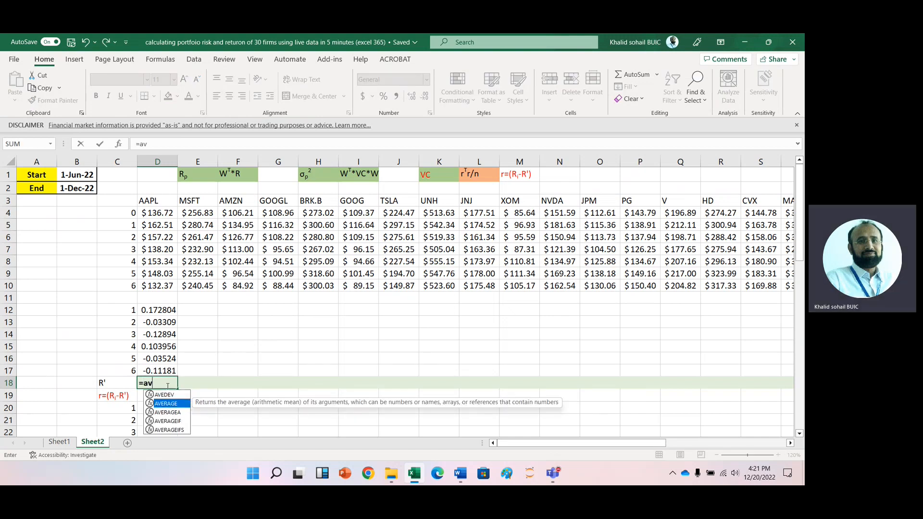
{"action": "double_click", "coordinate": [166, 403]}
{"action": "left_click", "coordinate": [160, 313]}
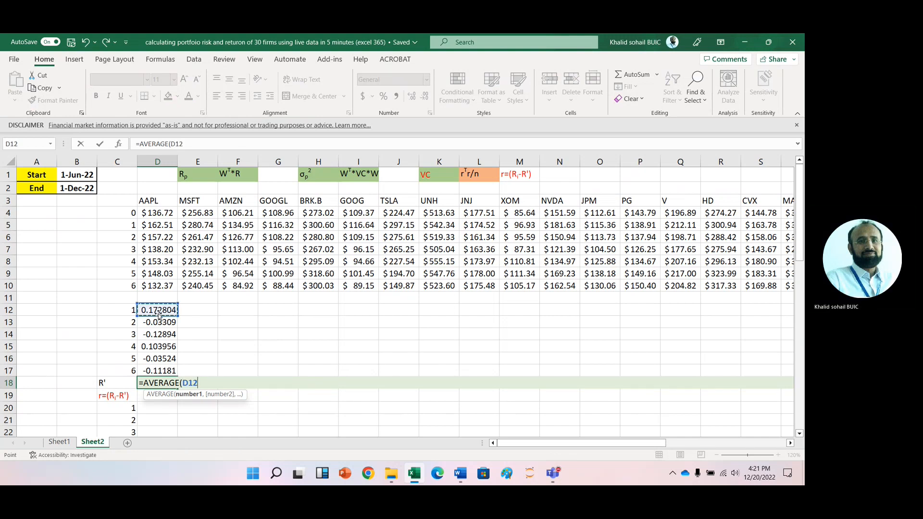
{"action": "key", "text": "ctrl+shift+Down"}
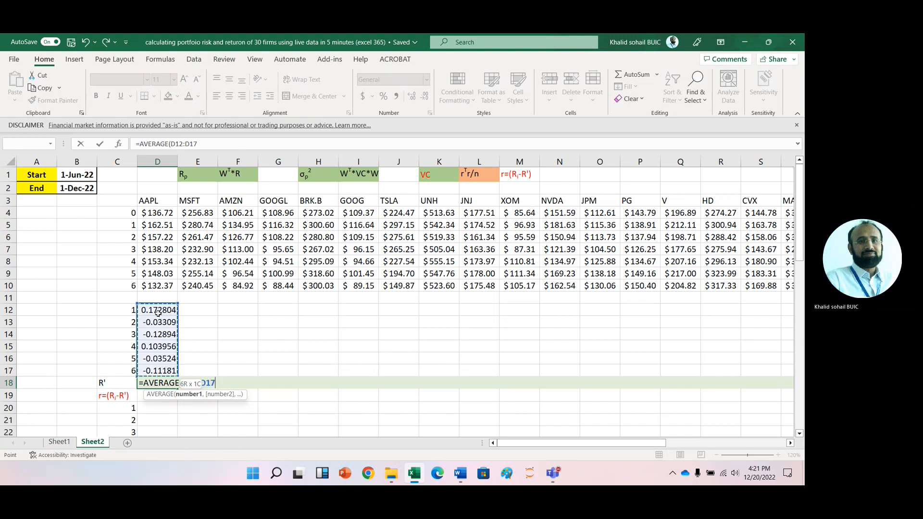
{"action": "key", "text": "Return"}
- Fill the log-return and average formulas in D12:D18 across to column AG for all tickers
{"action": "left_click", "coordinate": [159, 311]}
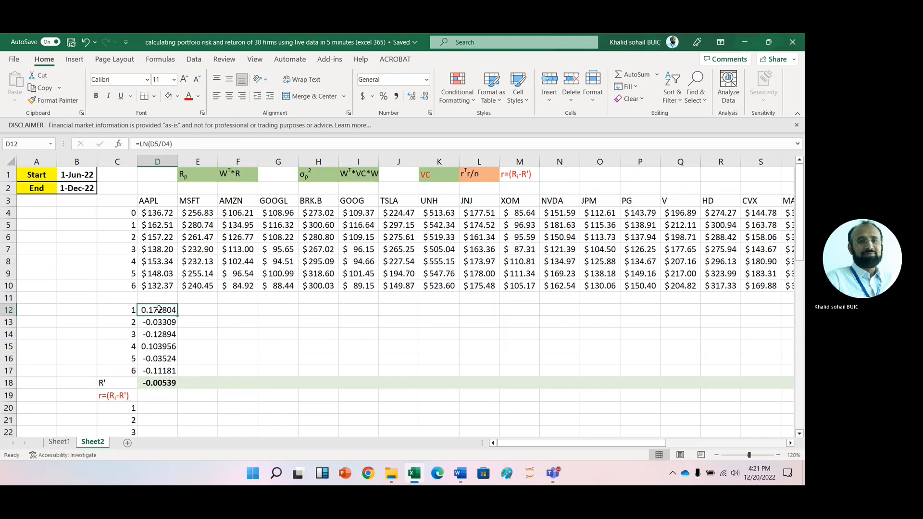
{"action": "key", "text": "shift+Down"}
{"action": "key", "text": "shift+Down"}
{"action": "key", "text": "shift+Down"}
{"action": "key", "text": "shift+Down"}
{"action": "key", "text": "shift+Down"}
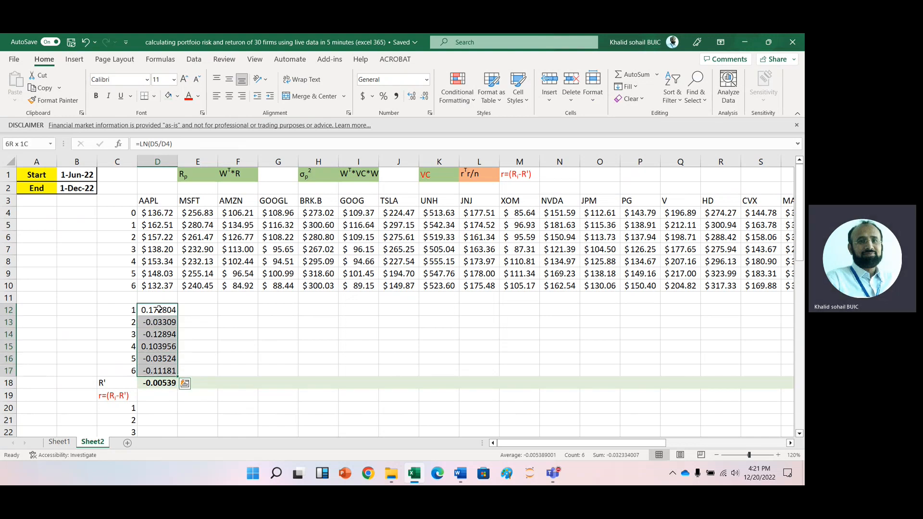
{"action": "key", "text": "shift+Down"}
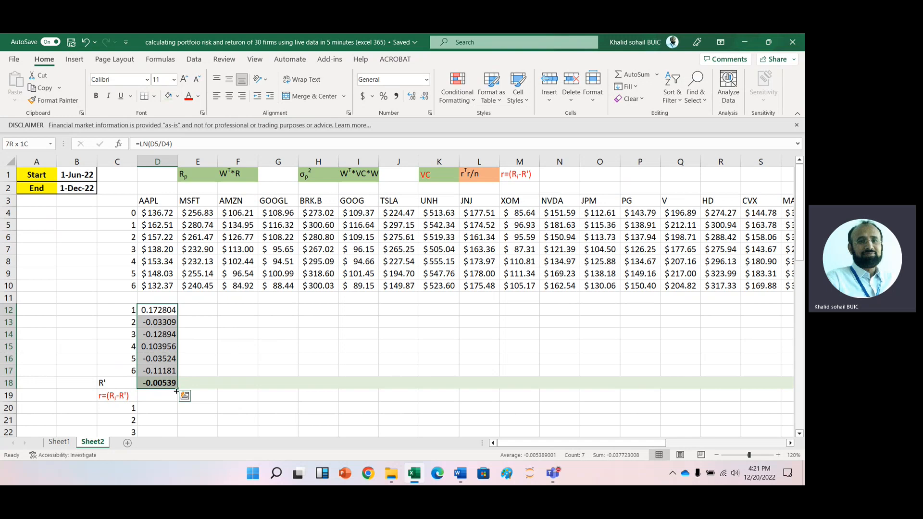
{"action": "left_click_drag", "start_coordinate": [178, 392], "coordinate": [803, 411]}
- Browse the filled return rows across tickers and the labelled sections below
{"action": "left_click", "coordinate": [161, 311]}
{"action": "key", "text": "Left"}
{"action": "key", "text": "Left"}
{"action": "key", "text": "Left"}
{"action": "key", "text": "Left"}
{"action": "key", "text": "Left"}
{"action": "key", "text": "Left"}
{"action": "key", "text": "Left"}
{"action": "key", "text": "Left"}
{"action": "key", "text": "Left"}
{"action": "key", "text": "Left"}
{"action": "key", "text": "Left"}
{"action": "key", "text": "Left"}
{"action": "key", "text": "Left"}
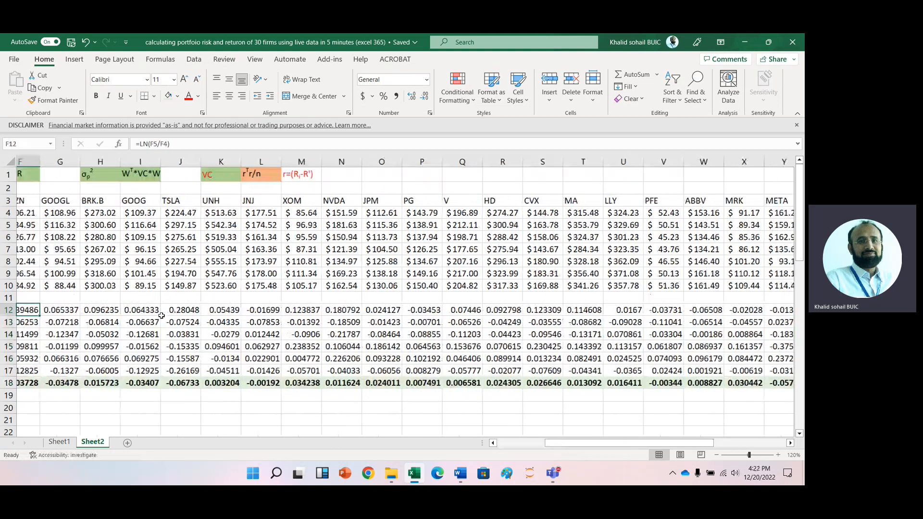
{"action": "key", "text": "Left"}
{"action": "key", "text": "Left"}
{"action": "key", "text": "Left"}
{"action": "key", "text": "Down"}
{"action": "key", "text": "Down"}
{"action": "key", "text": "Down"}
{"action": "key", "text": "Down"}
{"action": "key", "text": "Down"}
{"action": "key", "text": "Down"}
{"action": "key", "text": "Down"}
{"action": "key", "text": "Down"}
{"action": "key", "text": "Down"}
{"action": "key", "text": "Down"}
{"action": "key", "text": "Down"}
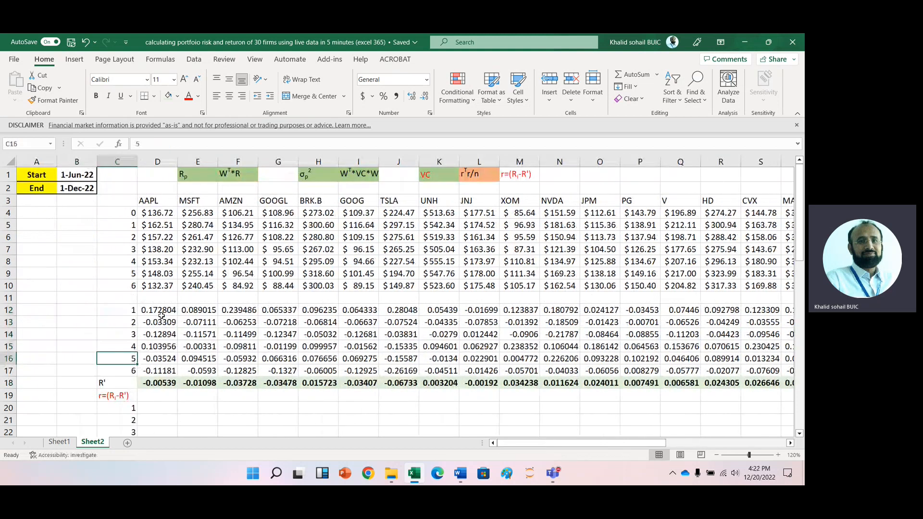
{"action": "key", "text": "Down"}
{"action": "key", "text": "Down"}
{"action": "key", "text": "Down"}
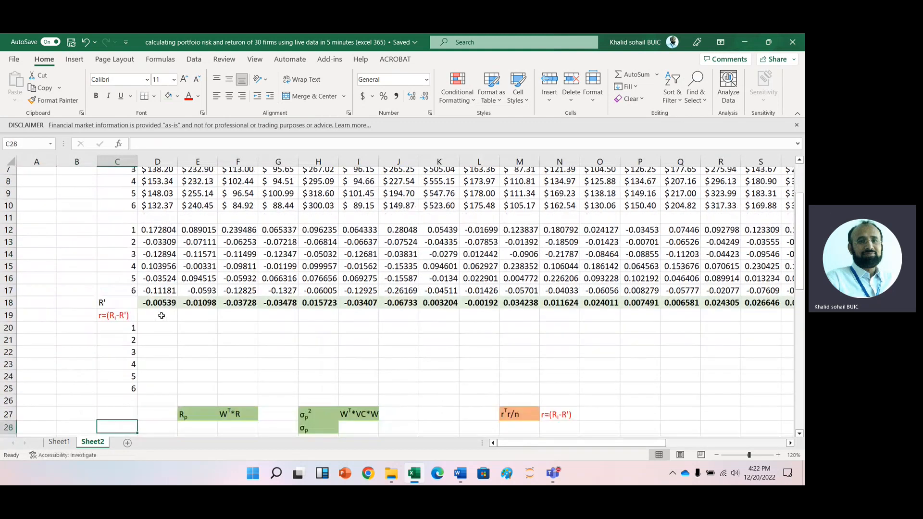
{"action": "key", "text": "Up"}
{"action": "key", "text": "Up"}
{"action": "key", "text": "Up"}
{"action": "key", "text": "Up"}
{"action": "key", "text": "Up"}
{"action": "key", "text": "Up"}
{"action": "key", "text": "Up"}
{"action": "key", "text": "Up"}
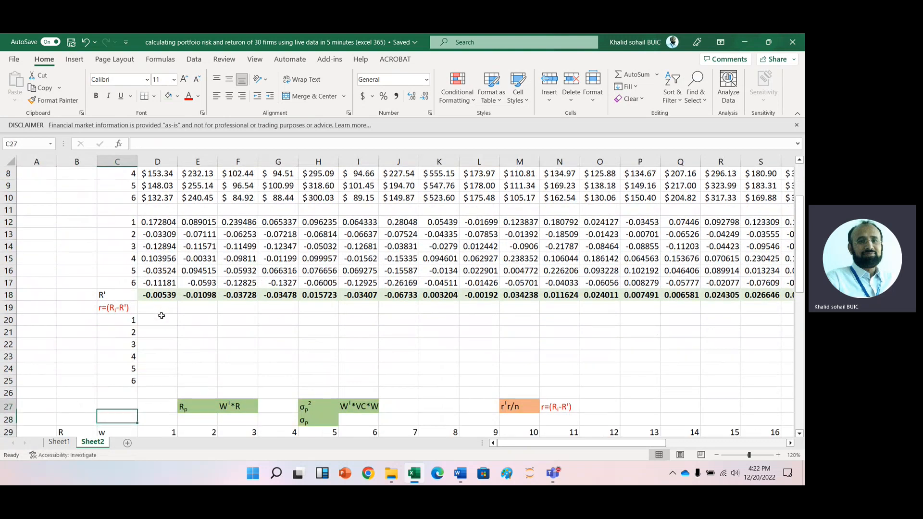
- Enter a deviation formula in D20 subtracting the mean return in D18 from D12, anchoring D18
{"action": "left_click", "coordinate": [162, 317]}
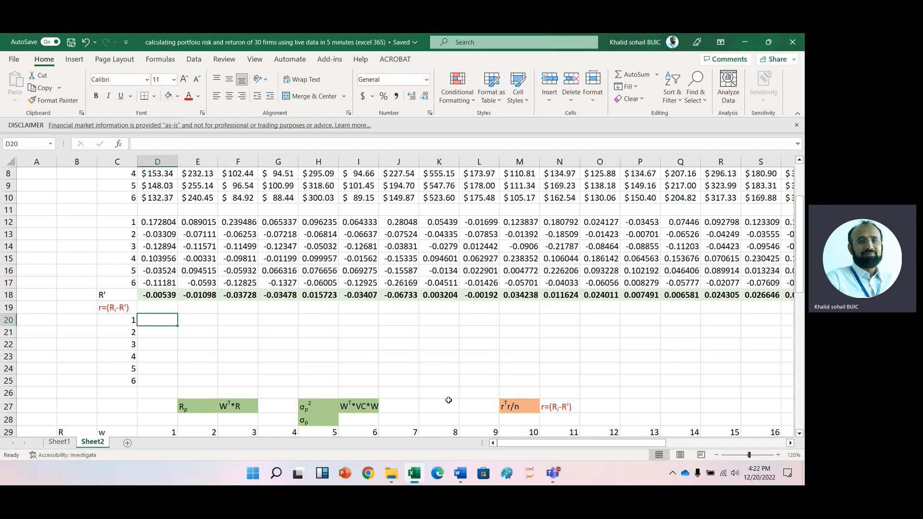
{"action": "type", "text": "="}
{"action": "key", "text": "Up"}
{"action": "key", "text": "Up"}
{"action": "key", "text": "Up"}
{"action": "key", "text": "Up"}
{"action": "key", "text": "Up"}
{"action": "key", "text": "Up"}
{"action": "key", "text": "Up"}
{"action": "key", "text": "Up"}
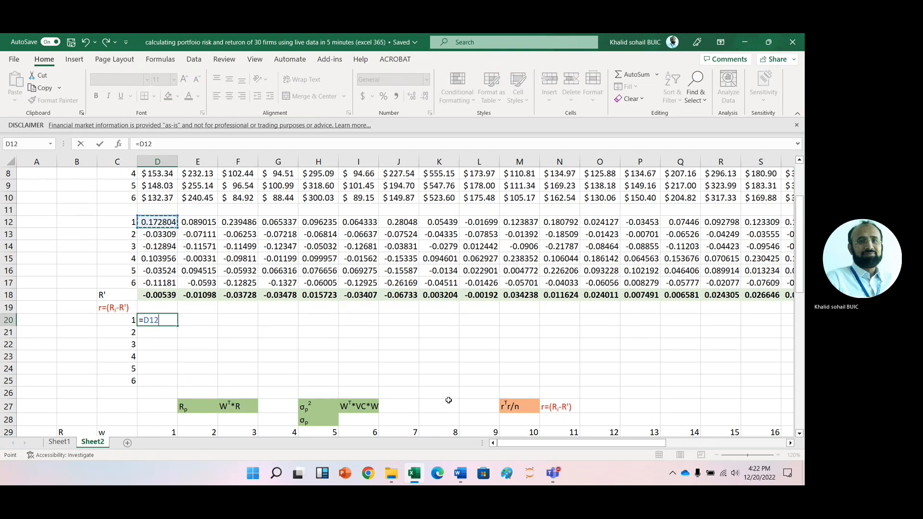
{"action": "type", "text": "-"}
{"action": "left_click", "coordinate": [156, 295]}
{"action": "key", "text": "Return"}
{"action": "key", "text": "Up"}
{"action": "key", "text": "F2"}
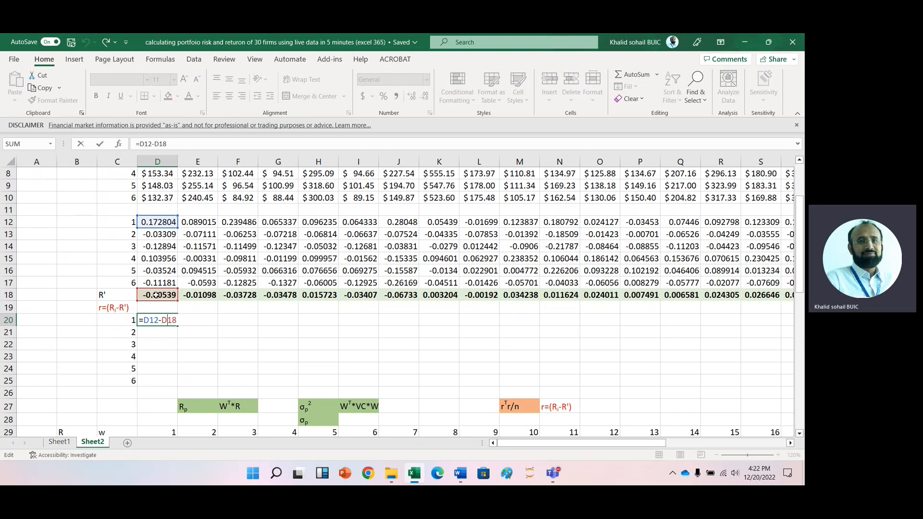
{"action": "key", "text": "Left"}
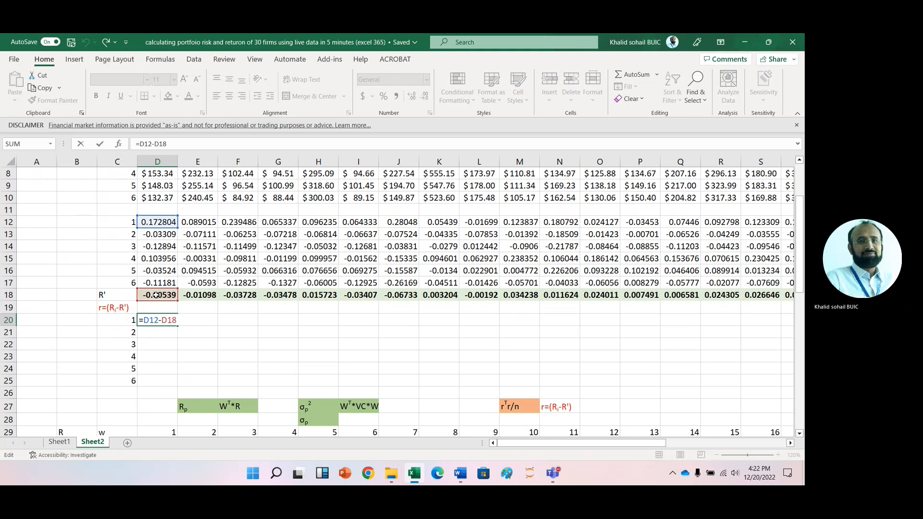
{"action": "type", "text": "$"}
{"action": "key", "text": "Return"}
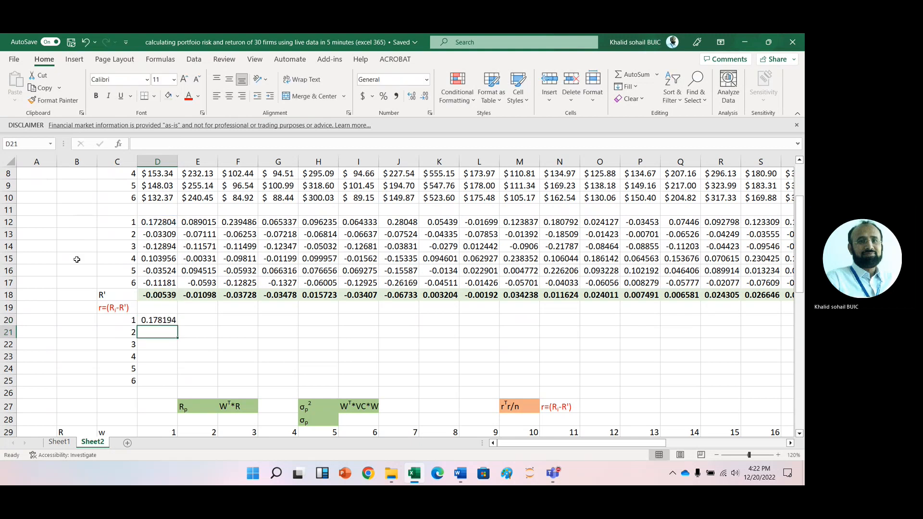
- Fill D20 across to E20 and inspect the copied formula
{"action": "left_click", "coordinate": [159, 321]}
{"action": "left_click_drag", "start_coordinate": [178, 326], "coordinate": [214, 326]}
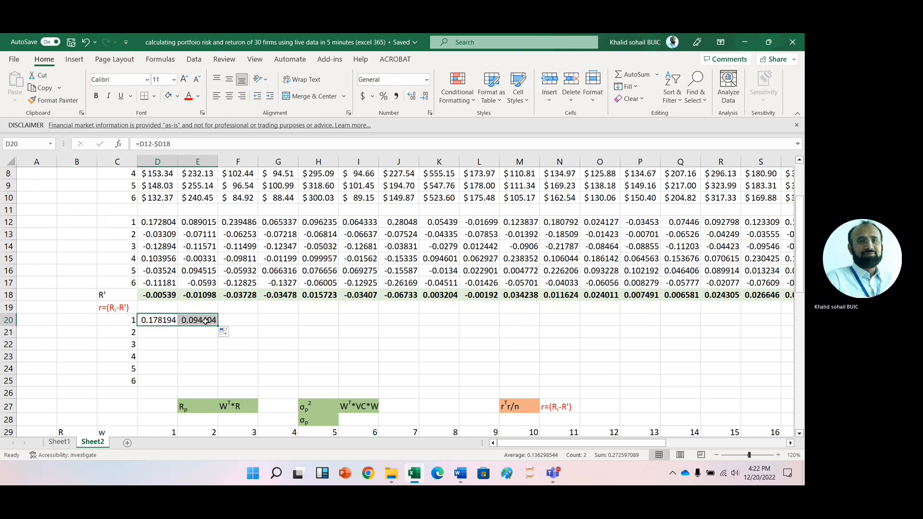
{"action": "left_click", "coordinate": [206, 321]}
{"action": "double_click", "coordinate": [206, 322]}
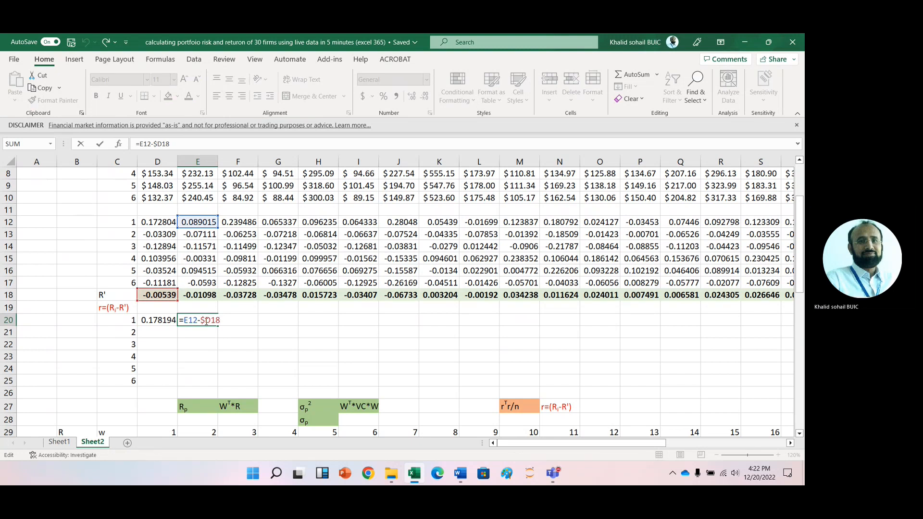
{"action": "key", "text": "Escape"}
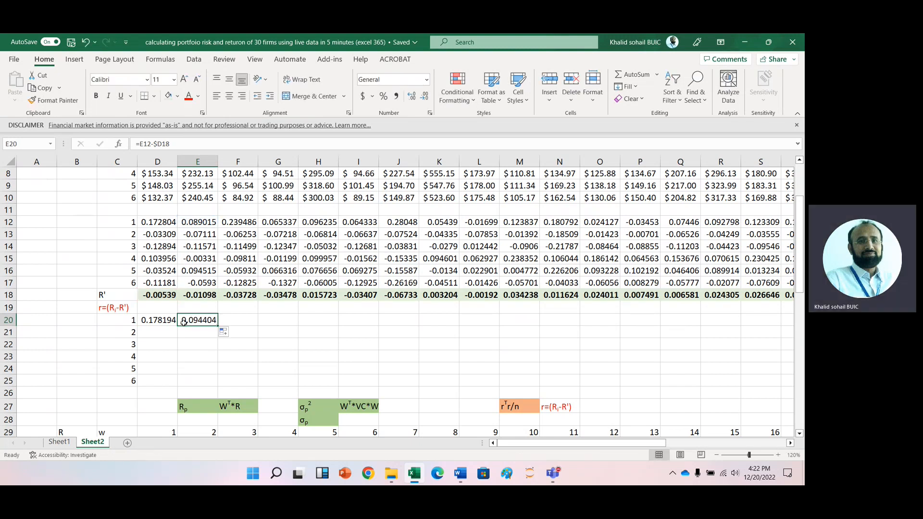
- Change D20's formula to =D12-D$18 so only the row of the mean is fixed
{"action": "left_click", "coordinate": [161, 324]}
{"action": "double_click", "coordinate": [161, 324]}
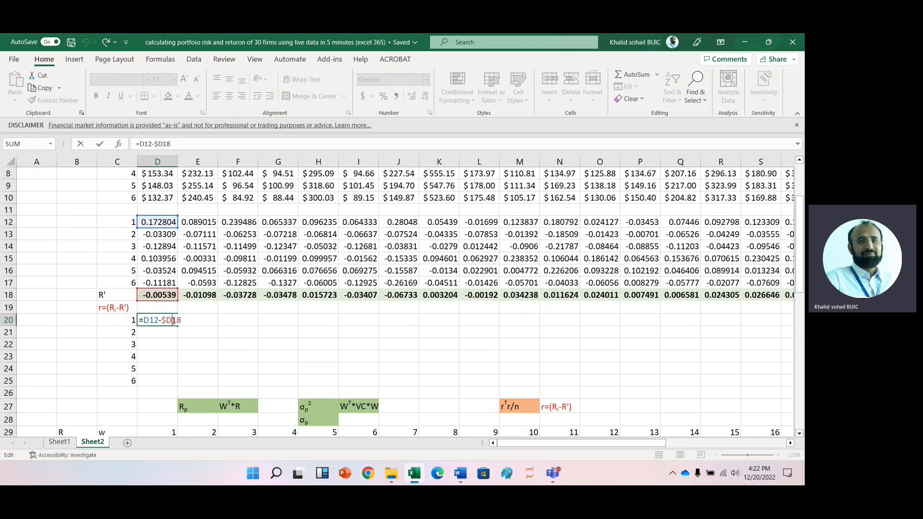
{"action": "left_click", "coordinate": [174, 321]}
{"action": "type", "text": "$"}
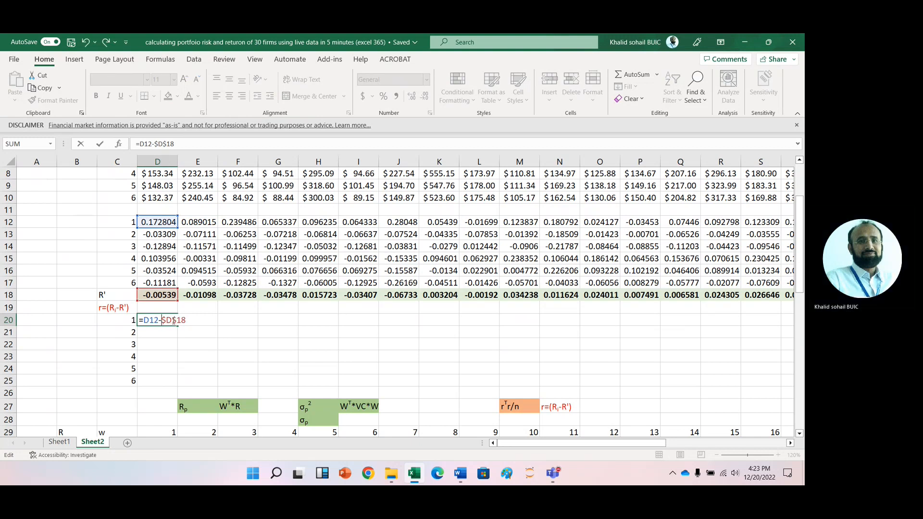
{"action": "key", "text": "Return"}
- Fill the deviation formula from D20 down to D25 and across to column AG
{"action": "left_click", "coordinate": [161, 318]}
{"action": "left_click_drag", "start_coordinate": [177, 327], "coordinate": [211, 323]}
{"action": "left_click", "coordinate": [205, 321]}
{"action": "double_click", "coordinate": [205, 320]}
{"action": "key", "text": "Escape"}
{"action": "key", "text": "Left"}
{"action": "key", "text": "Left"}
{"action": "key", "text": "Right"}
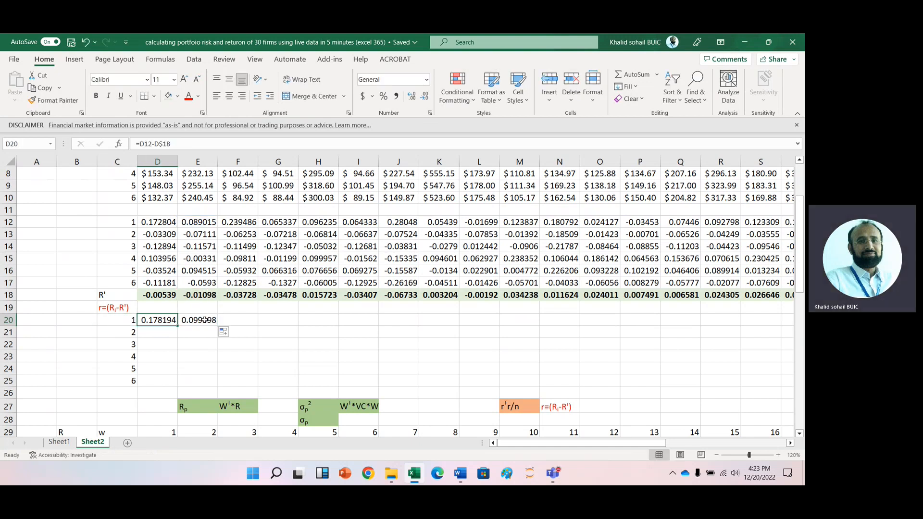
{"action": "left_click_drag", "start_coordinate": [177, 326], "coordinate": [184, 385]}
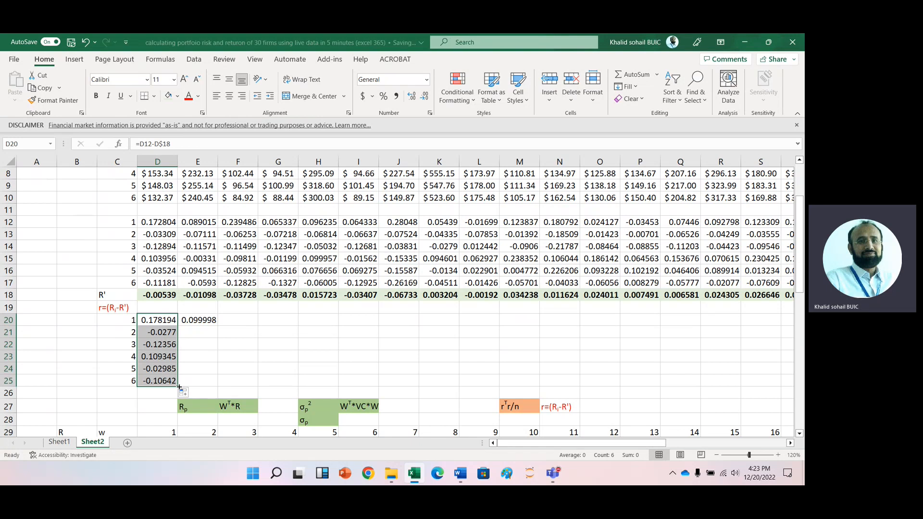
{"action": "left_click_drag", "start_coordinate": [178, 387], "coordinate": [736, 382]}
- Check the deviation formulas in several cells across the rows 20 to 25 block
{"action": "left_click", "coordinate": [265, 332]}
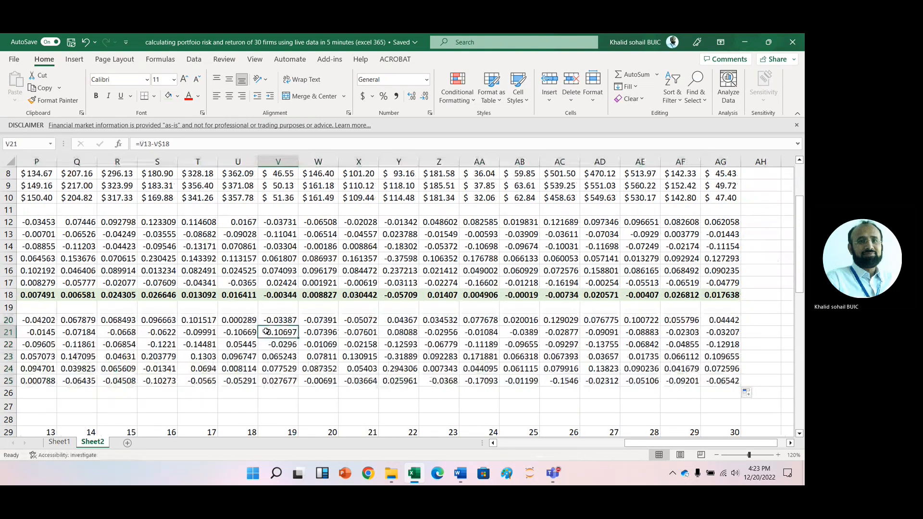
{"action": "key", "text": "Left"}
{"action": "key", "text": "Left"}
{"action": "key", "text": "Left"}
{"action": "key", "text": "Left"}
{"action": "key", "text": "Left"}
{"action": "key", "text": "Left"}
{"action": "key", "text": "Left"}
{"action": "key", "text": "Left"}
{"action": "key", "text": "Left"}
{"action": "key", "text": "Left"}
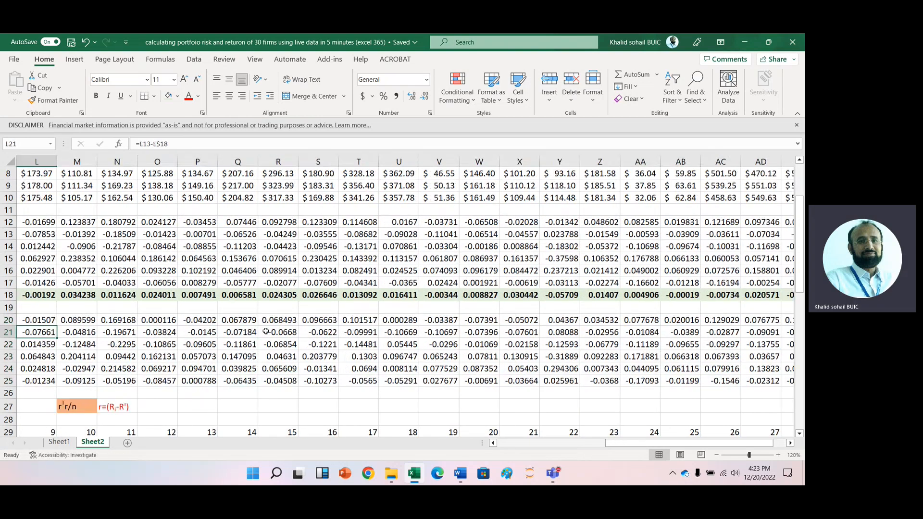
{"action": "key", "text": "Left"}
{"action": "key", "text": "Left"}
{"action": "key", "text": "Left"}
{"action": "key", "text": "Left"}
{"action": "key", "text": "Left"}
{"action": "key", "text": "Left"}
{"action": "key", "text": "Left"}
{"action": "key", "text": "Left"}
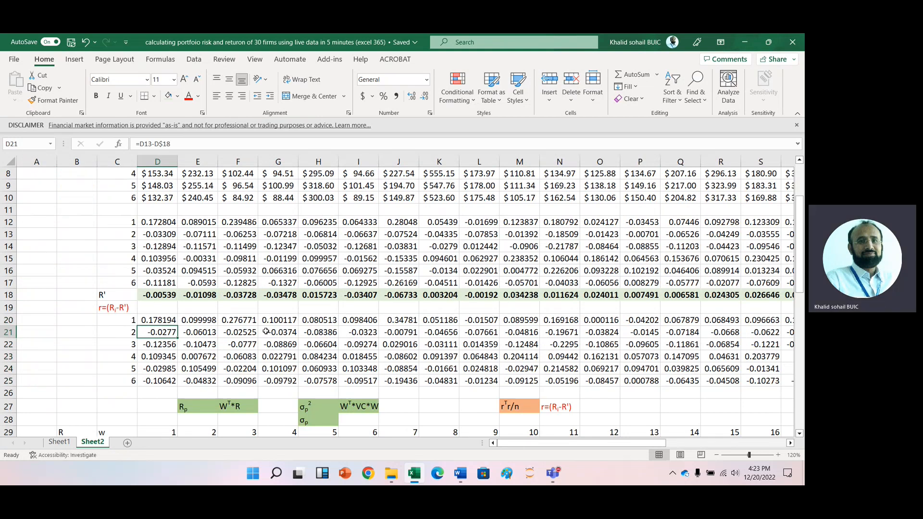
{"action": "key", "text": "F2"}
{"action": "key", "text": "Tab"}
{"action": "key", "text": "Down"}
{"action": "key", "text": "F2"}
{"action": "key", "text": "Tab"}
{"action": "key", "text": "Down"}
{"action": "key", "text": "F2"}
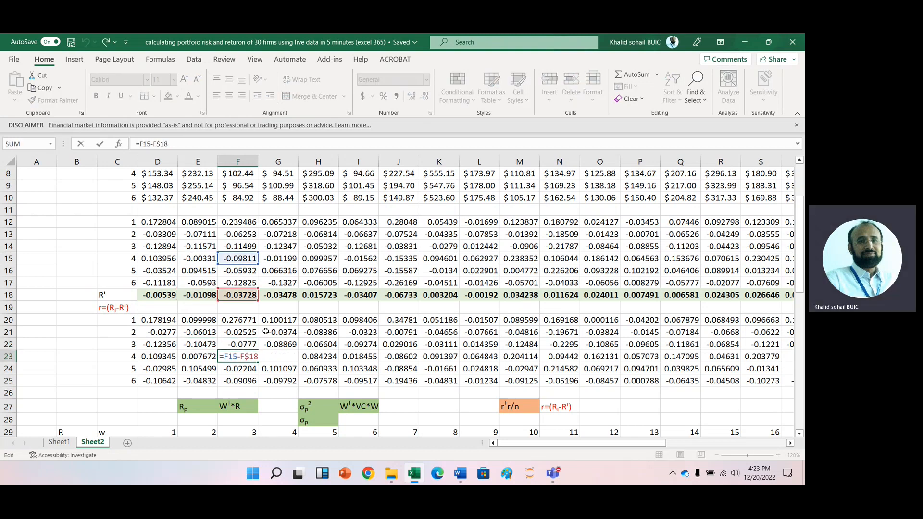
{"action": "key", "text": "Escape"}
{"action": "key", "text": "Left"}
{"action": "key", "text": "Left"}
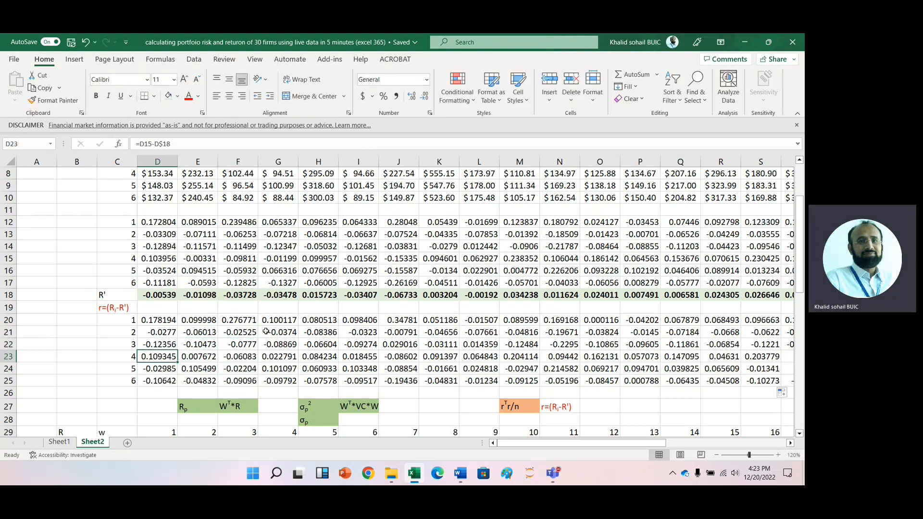
{"action": "left_click", "coordinate": [158, 328]}
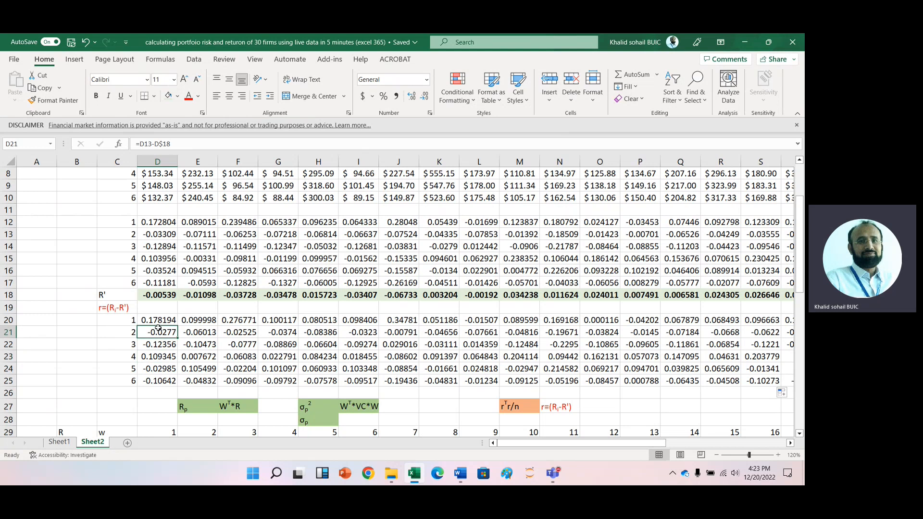
{"action": "key", "text": "Down"}
{"action": "key", "text": "Down"}
{"action": "key", "text": "Down"}
{"action": "key", "text": "Down"}
{"action": "key", "text": "Down"}
{"action": "key", "text": "Down"}
{"action": "key", "text": "Down"}
{"action": "key", "text": "Down"}
{"action": "key", "text": "Down"}
{"action": "key", "text": "Down"}
{"action": "key", "text": "Down"}
{"action": "key", "text": "Down"}
{"action": "key", "text": "Down"}
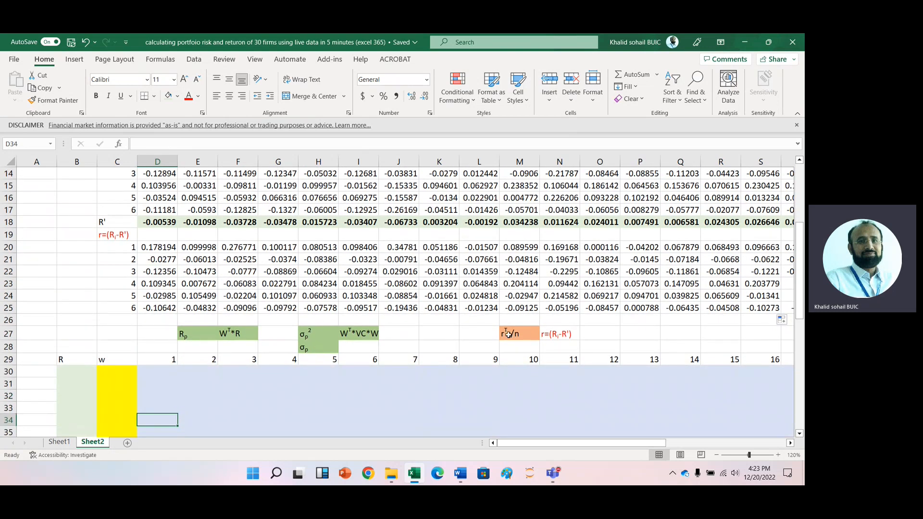
{"action": "left_click", "coordinate": [508, 335]}
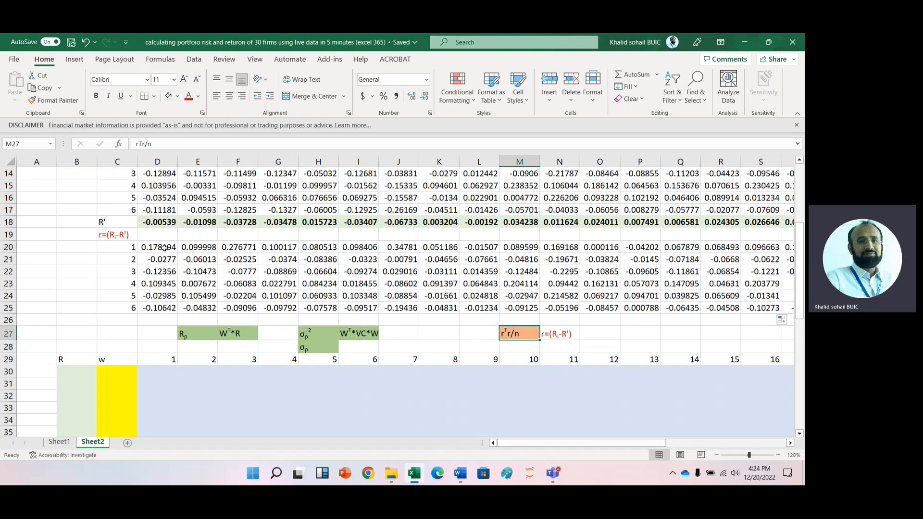
- Compute the variance-covariance matrix from D30 as the array formula =MMULT(TRANSPOSE(D20:AG25),D20:AG25)/6
{"action": "left_click", "coordinate": [165, 377]}
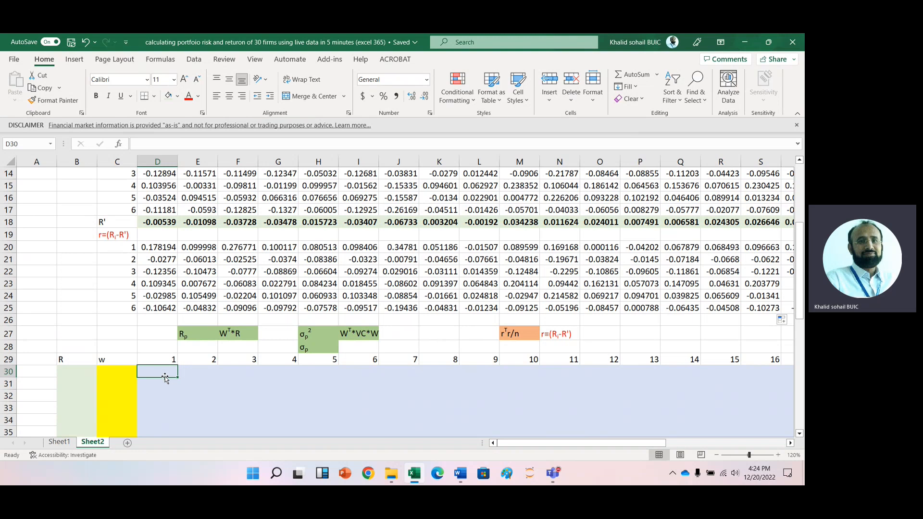
{"action": "type", "text": "=mmu"}
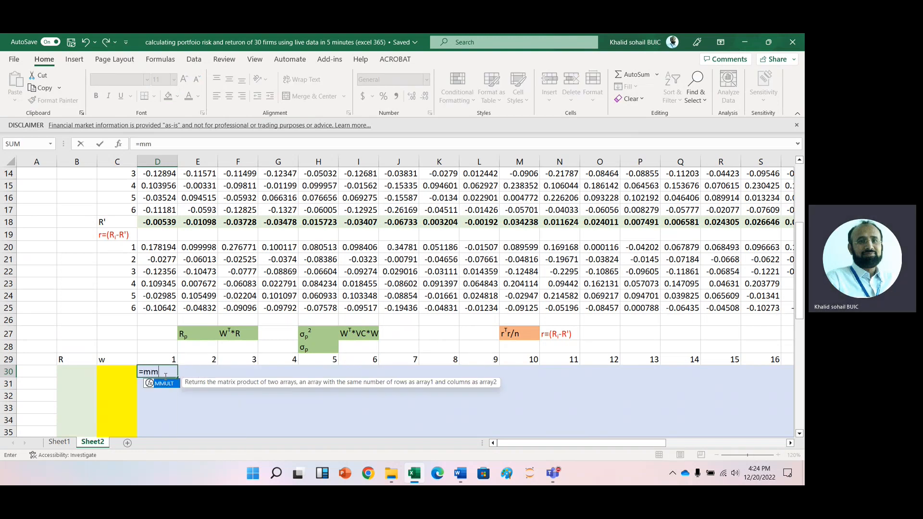
{"action": "key", "text": "Tab"}
{"action": "type", "text": "tr"}
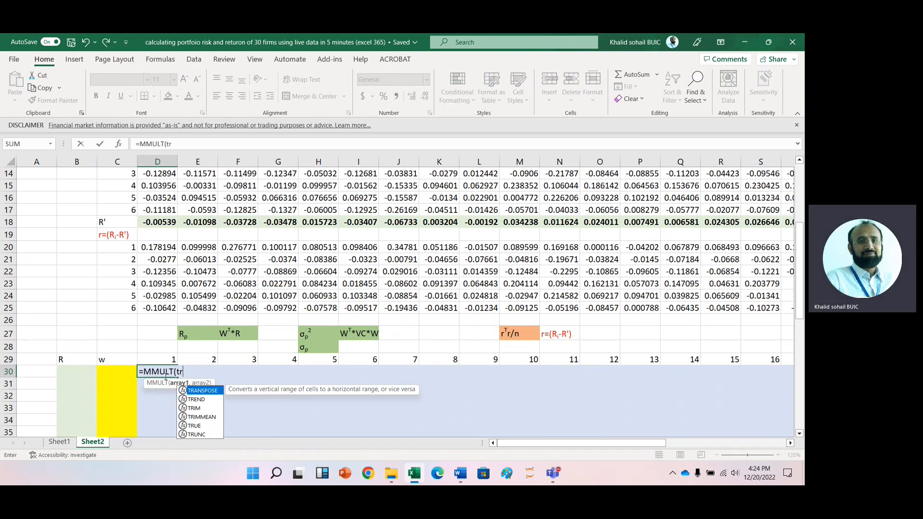
{"action": "key", "text": "Tab"}
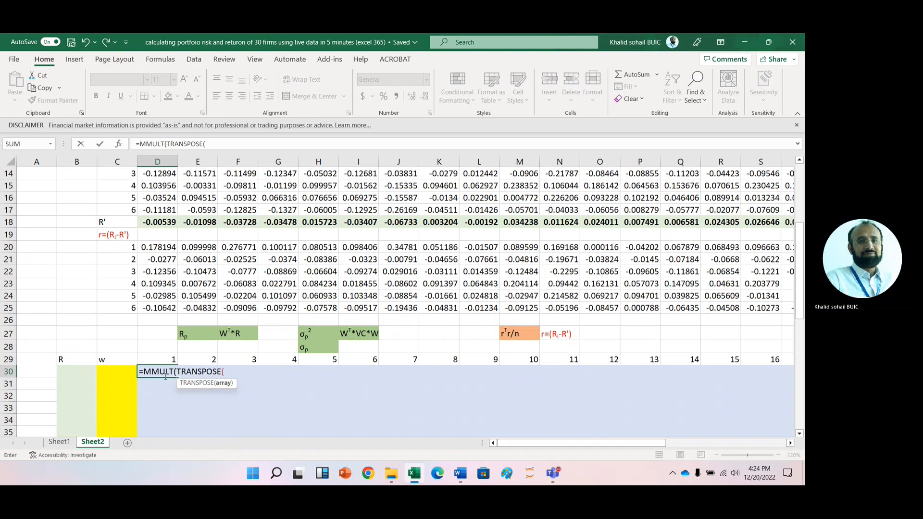
{"action": "left_click", "coordinate": [156, 247]}
{"action": "key", "text": "ctrl+shift+Down"}
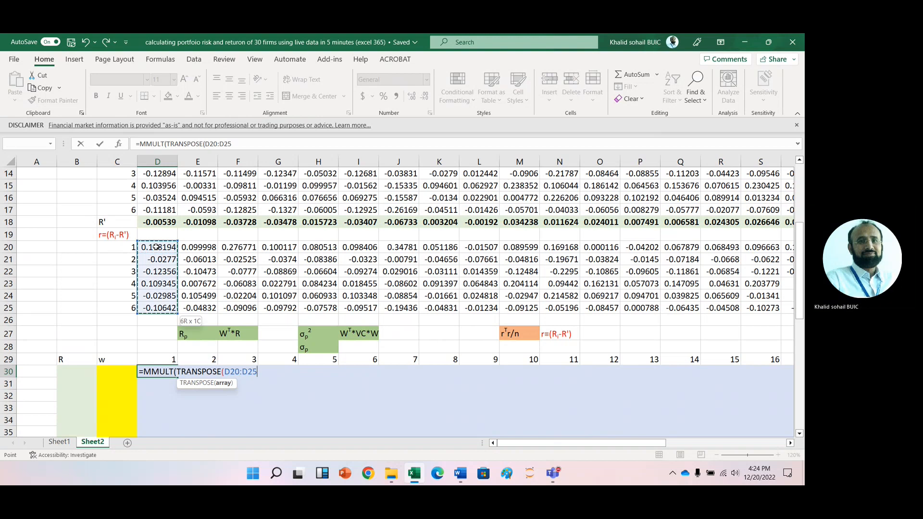
{"action": "key", "text": "ctrl+shift+Right"}
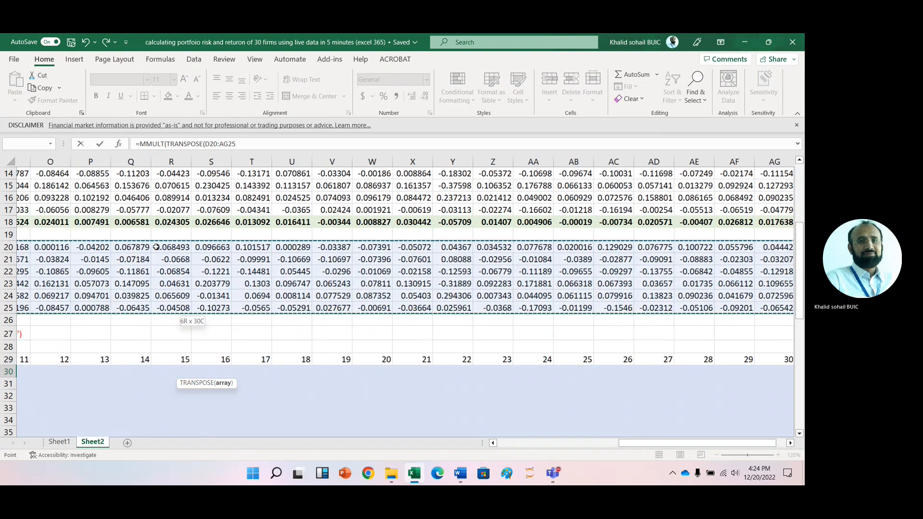
{"action": "type", "text": ")"}
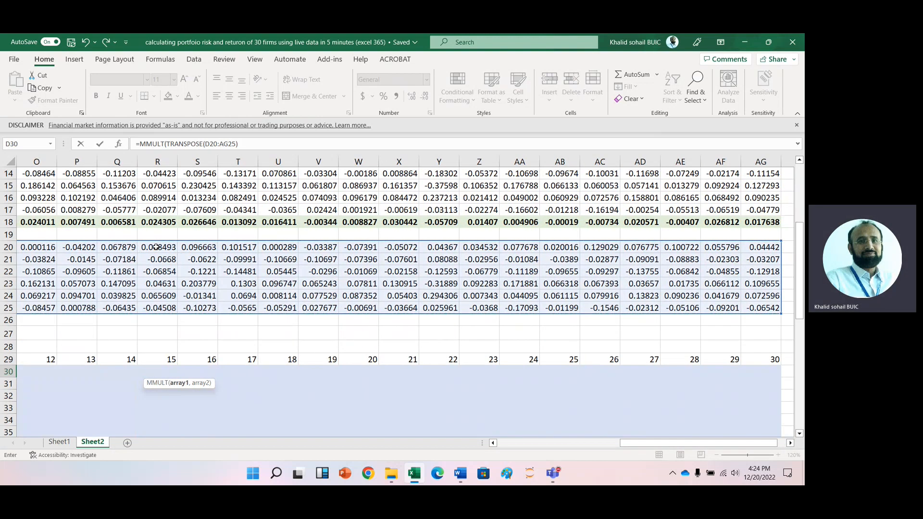
{"action": "type", "text": ","}
{"action": "left_click_drag", "start_coordinate": [657, 443], "coordinate": [534, 443]}
{"action": "left_click_drag", "start_coordinate": [151, 246], "coordinate": [157, 308]}
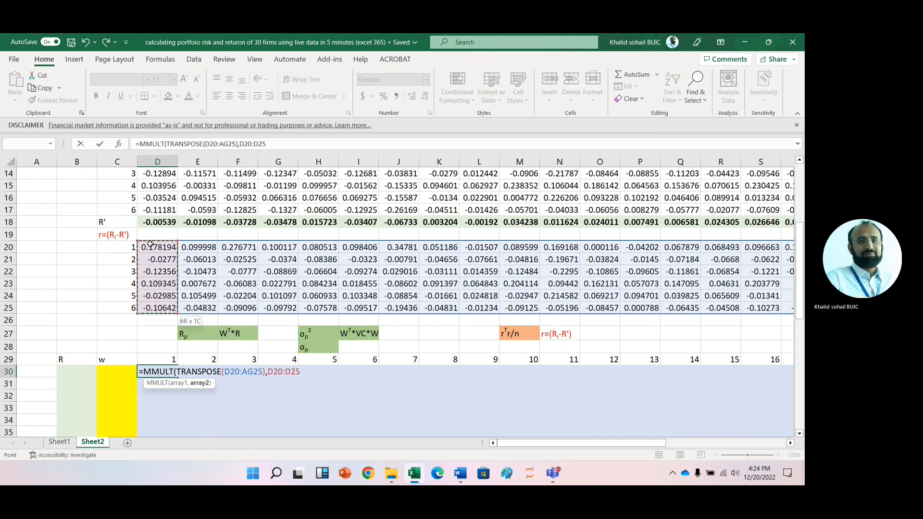
{"action": "key", "text": "ctrl+shift+Right"}
{"action": "key", "text": "ctrl+shift+Return"}
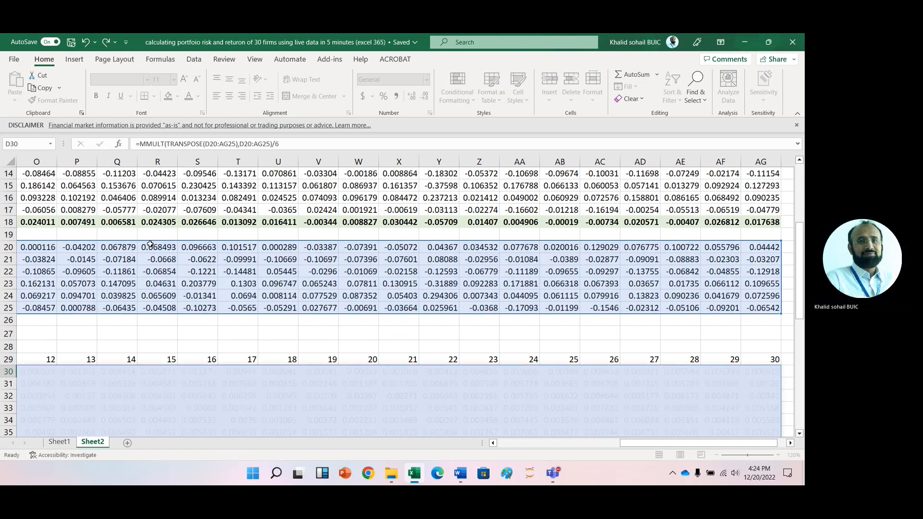
{"action": "key", "text": "Return"}
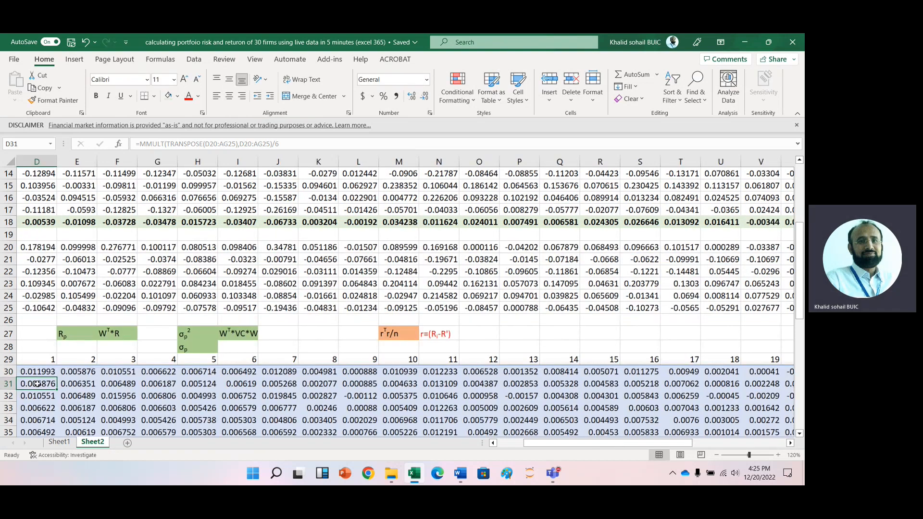
- Label cell B29 as R'
{"action": "key", "text": "Left"}
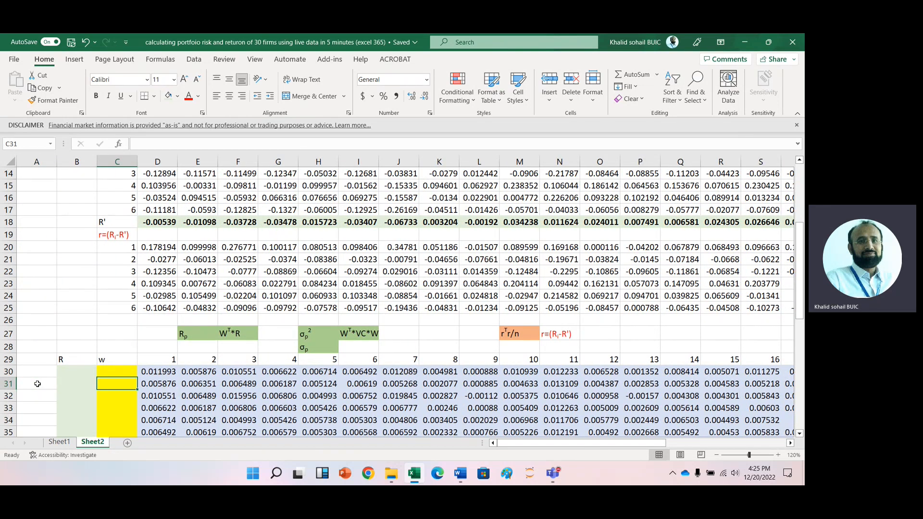
{"action": "key", "text": "Down"}
{"action": "key", "text": "Down"}
{"action": "key", "text": "Up"}
{"action": "key", "text": "Up"}
{"action": "key", "text": "Up"}
{"action": "key", "text": "Left"}
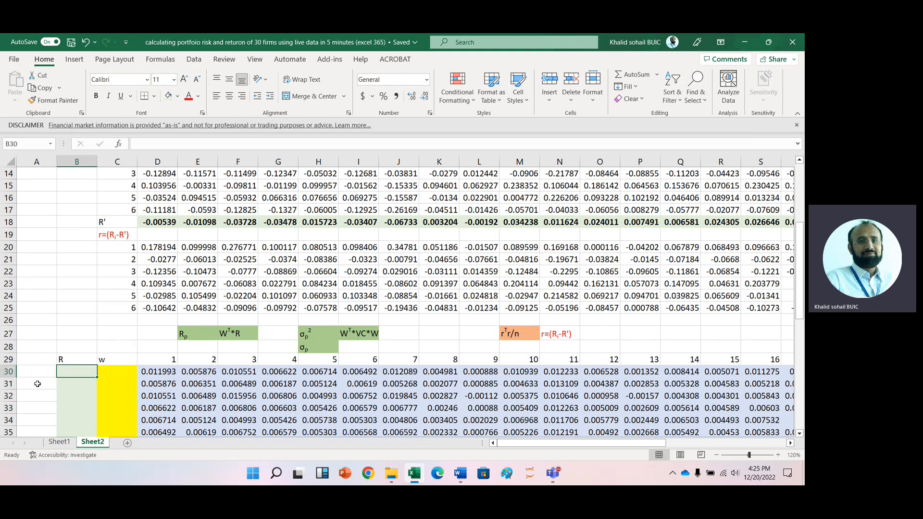
{"action": "key", "text": "Up"}
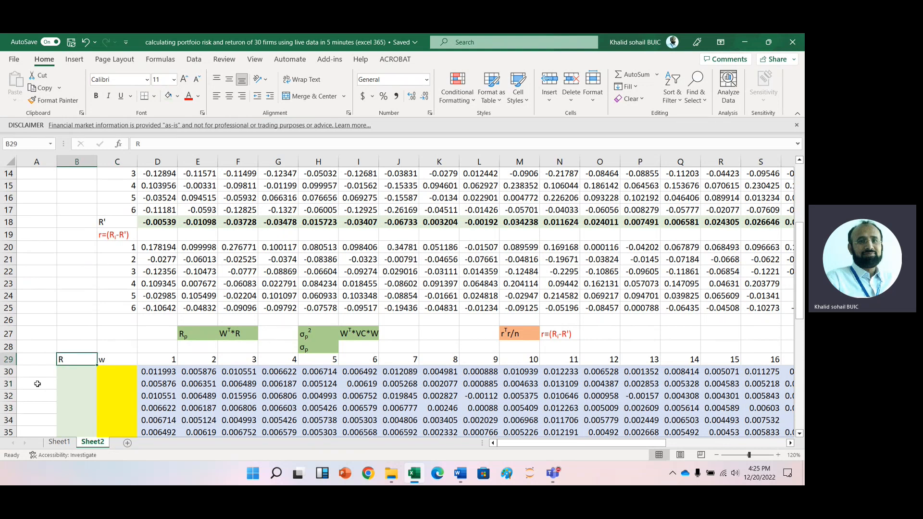
{"action": "type", "text": "R'"}
{"action": "key", "text": "Return"}
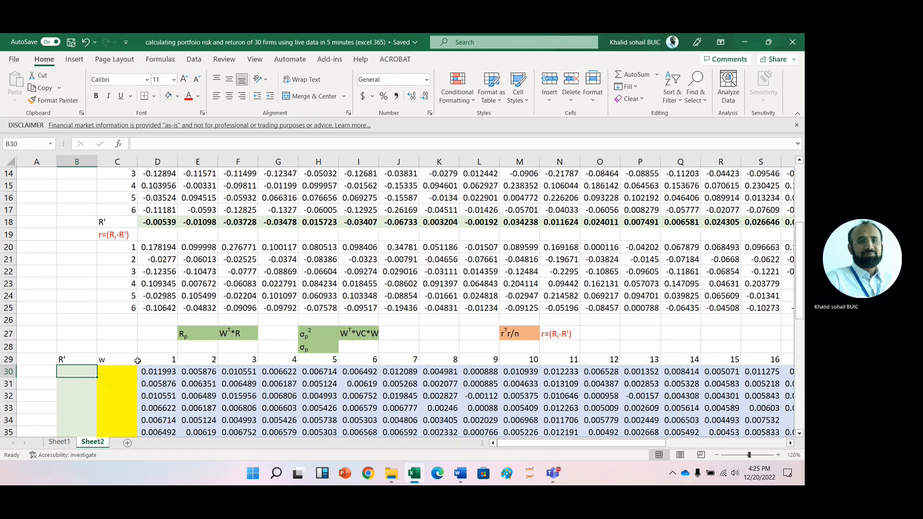
- Enter =TRANSPOSE(D18:AG18) in B30 to list the mean returns down column B
{"action": "type", "text": "=tr"}
{"action": "key", "text": "Tab"}
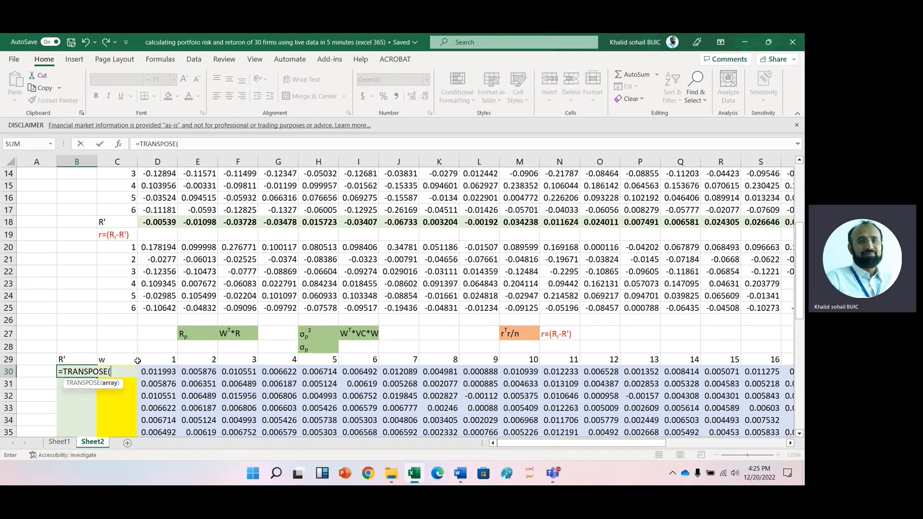
{"action": "left_click", "coordinate": [152, 219]}
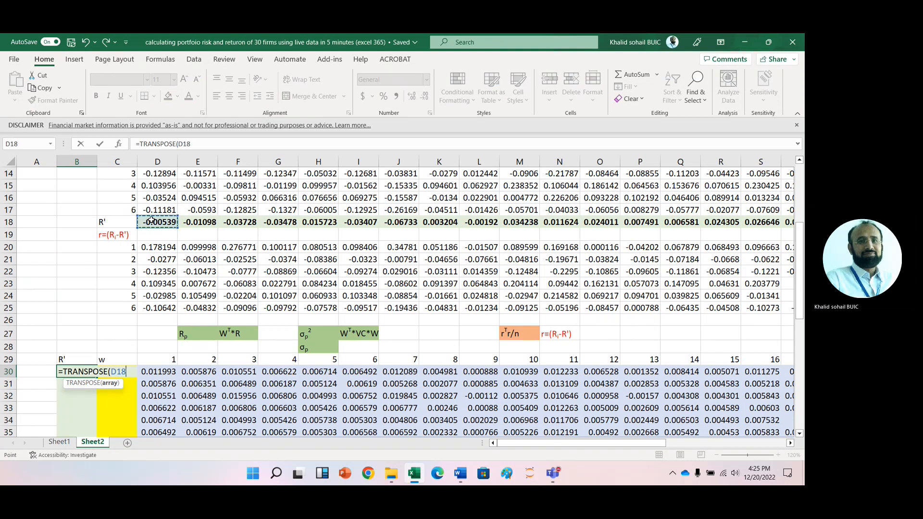
{"action": "key", "text": "ctrl+shift+Right"}
{"action": "type", "text": ")"}
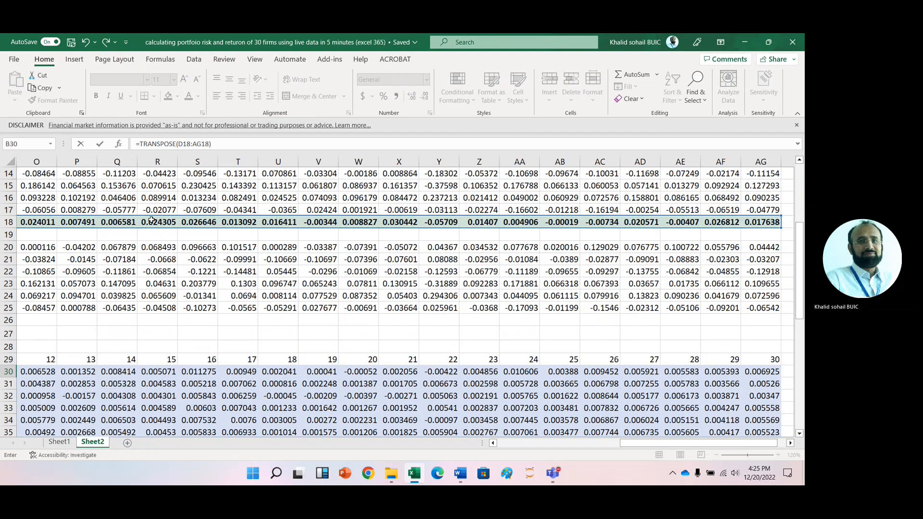
{"action": "key", "text": "Return"}
- Enter =RAND() in A30 and fill it down to A59 to generate random numbers
{"action": "left_click", "coordinate": [43, 331]}
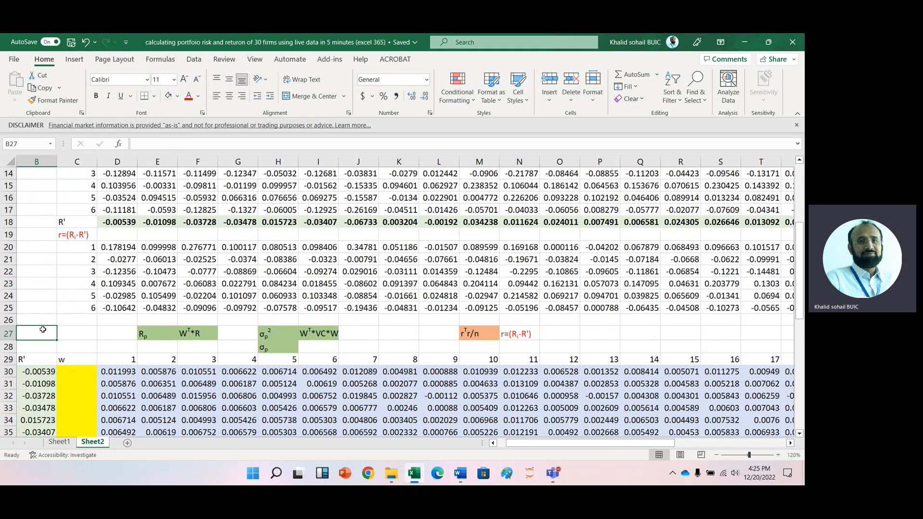
{"action": "key", "text": "Left"}
{"action": "key", "text": "Down"}
{"action": "key", "text": "Down"}
{"action": "key", "text": "Down"}
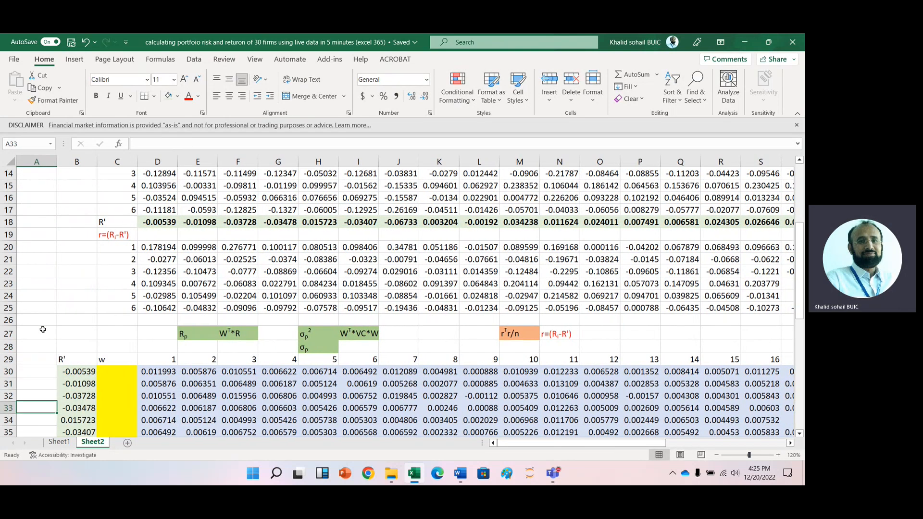
{"action": "key", "text": "Down"}
{"action": "key", "text": "Down"}
{"action": "key", "text": "Down"}
{"action": "key", "text": "Down"}
{"action": "key", "text": "Down"}
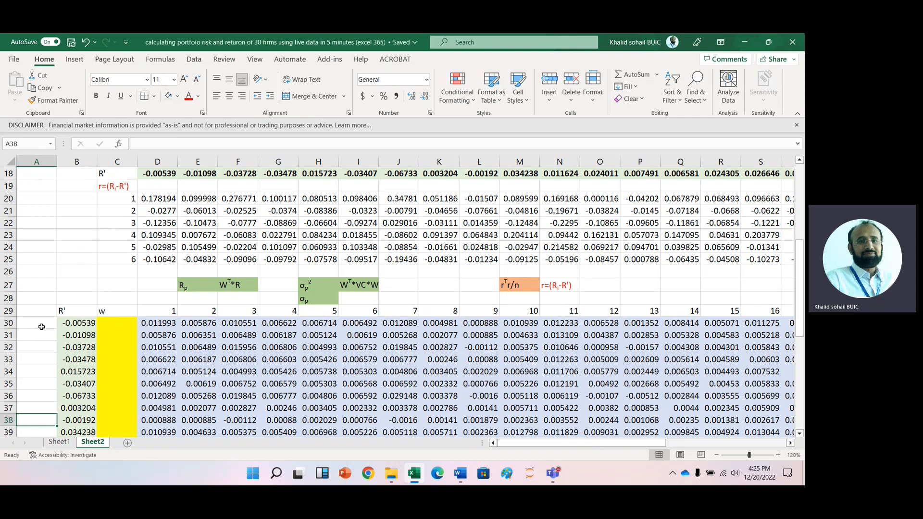
{"action": "left_click", "coordinate": [37, 325]}
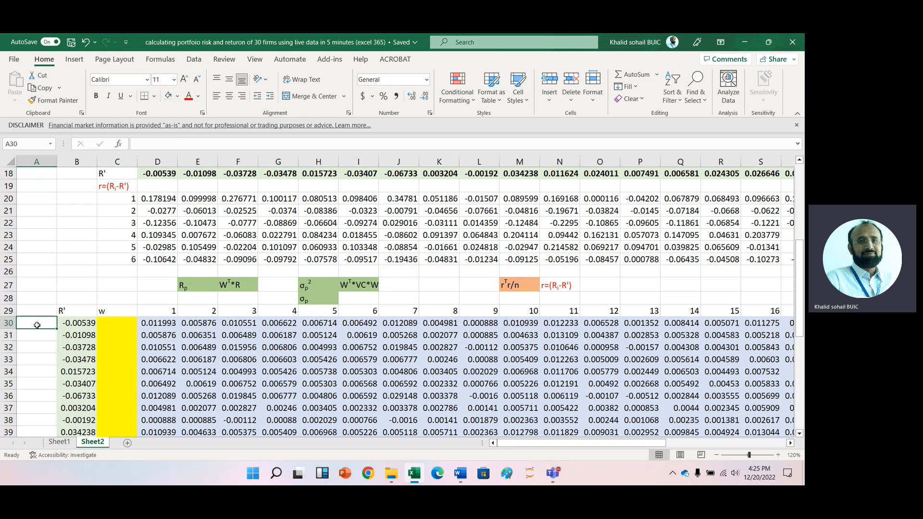
{"action": "type", "text": "=ra"}
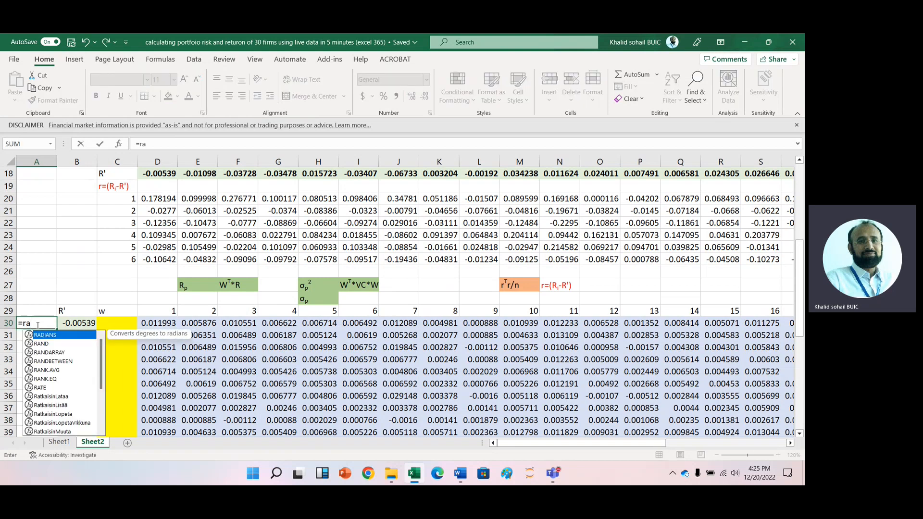
{"action": "key", "text": "Down"}
{"action": "key", "text": "Tab"}
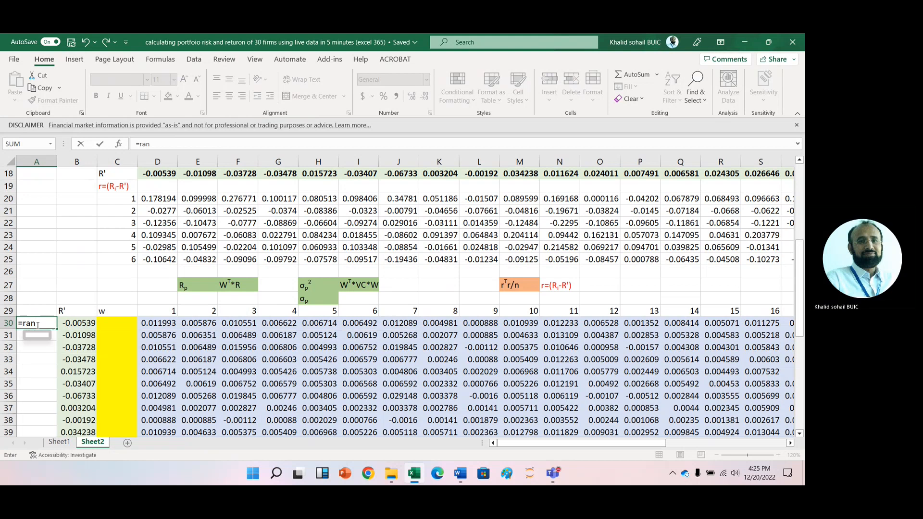
{"action": "type", "text": ")"}
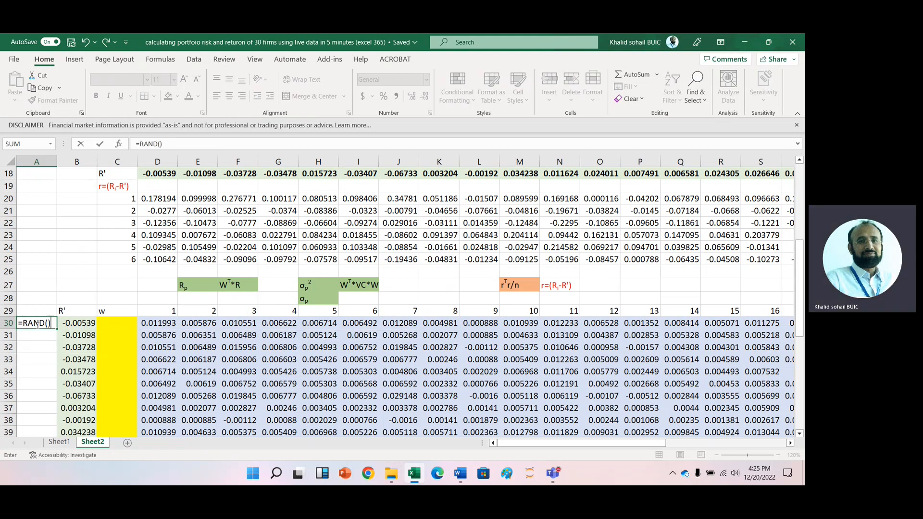
{"action": "key", "text": "ctrl+Return"}
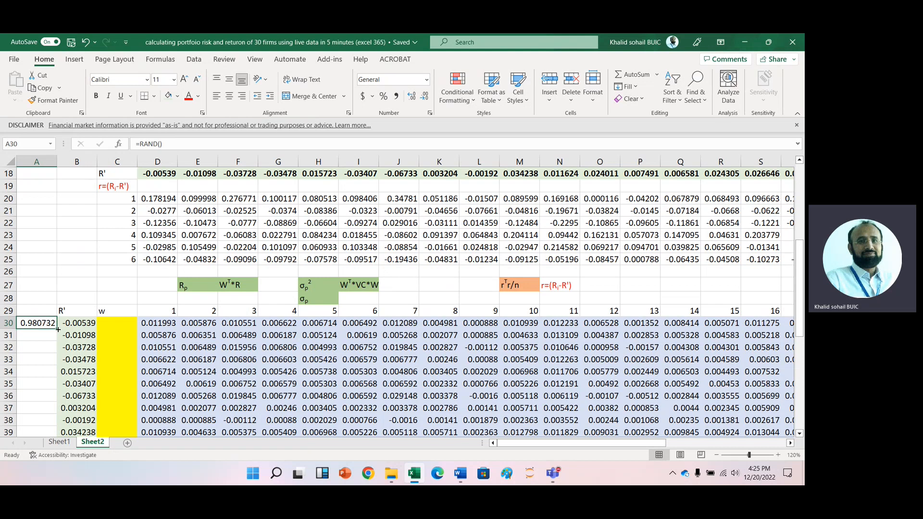
{"action": "double_click", "coordinate": [58, 330]}
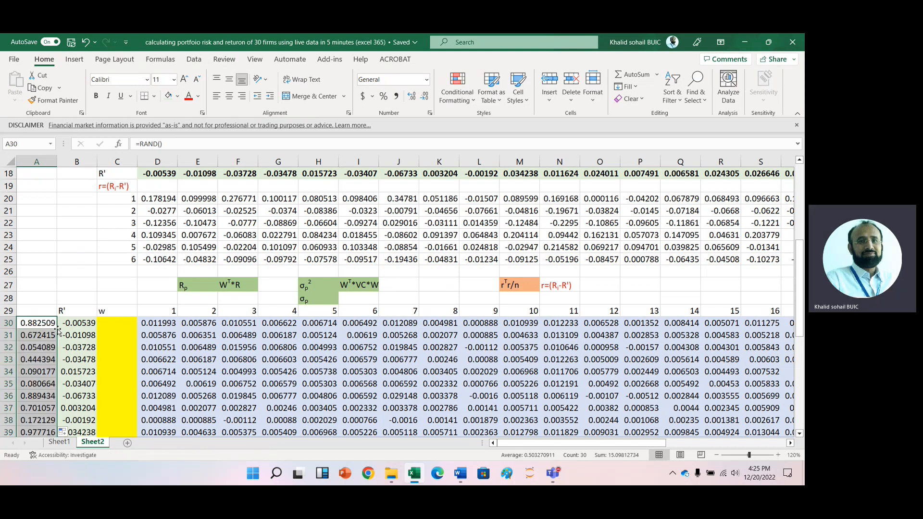
- AutoSum the random numbers A30:A59 into cell A60
{"action": "left_click", "coordinate": [43, 325]}
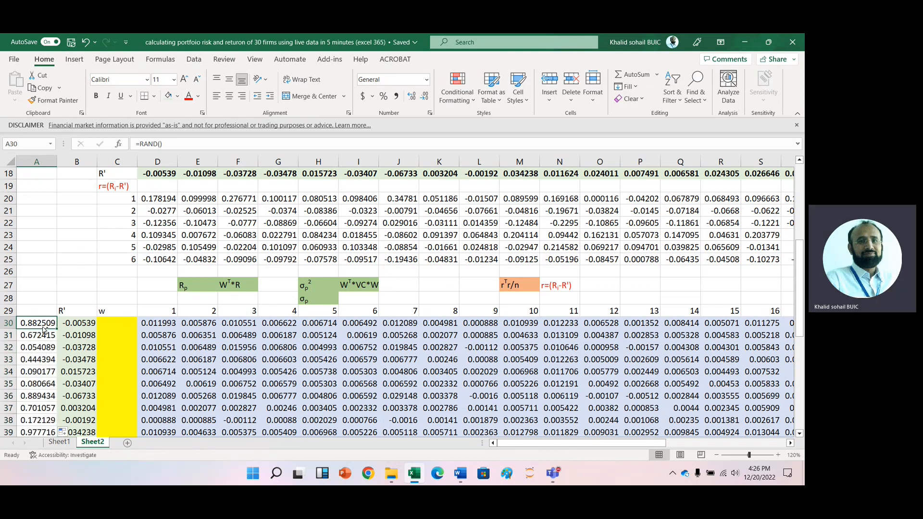
{"action": "key", "text": "ctrl+Down"}
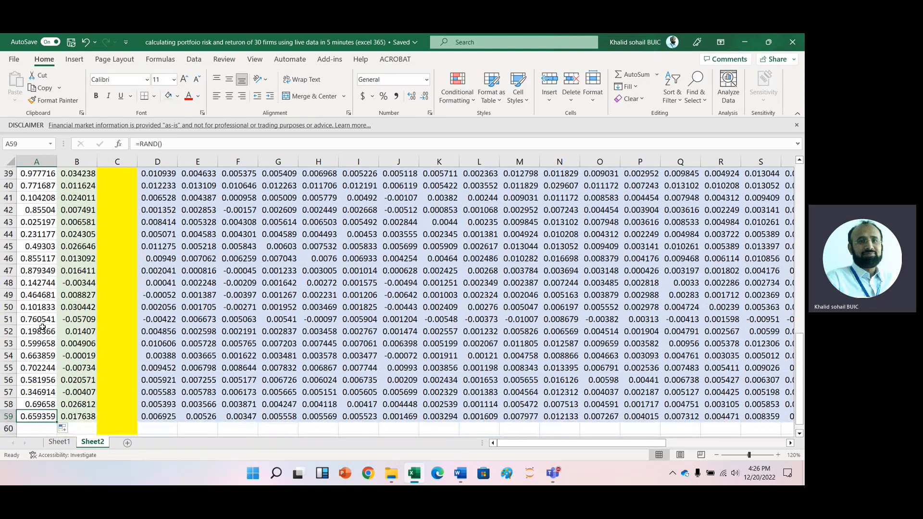
{"action": "key", "text": "Down"}
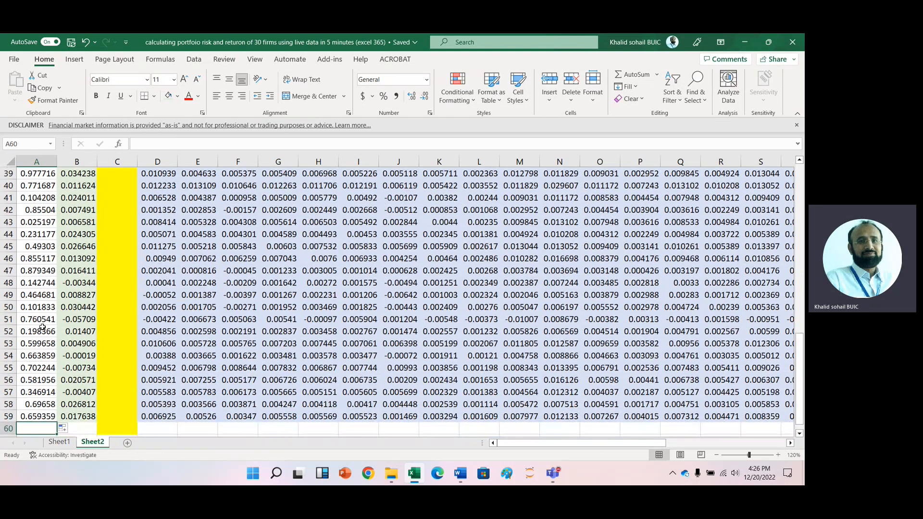
{"action": "left_click", "coordinate": [622, 76]}
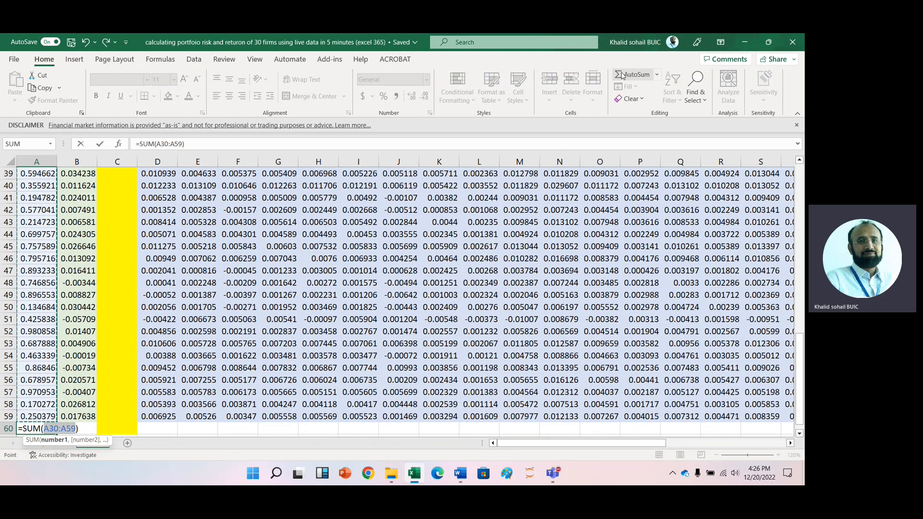
{"action": "left_click", "coordinate": [622, 75]}
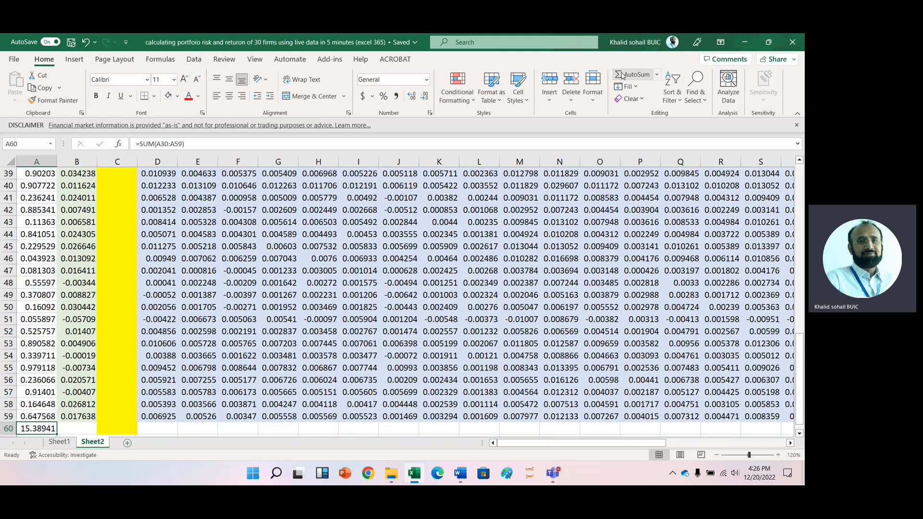
- Enter =A30/$A$60 in C30 to turn the first random number into a weight
{"action": "left_click", "coordinate": [113, 240]}
{"action": "key", "text": "Up"}
{"action": "key", "text": "Up"}
{"action": "key", "text": "Up"}
{"action": "key", "text": "Up"}
{"action": "key", "text": "Up"}
{"action": "key", "text": "Up"}
{"action": "key", "text": "Up"}
{"action": "key", "text": "Up"}
{"action": "scroll", "coordinate": [114, 239], "scroll_direction": "up", "scroll_amount": 5}
{"action": "key", "text": "Up"}
{"action": "key", "text": "Up"}
{"action": "key", "text": "Up"}
{"action": "key", "text": "Up"}
{"action": "key", "text": "Up"}
{"action": "key", "text": "Up"}
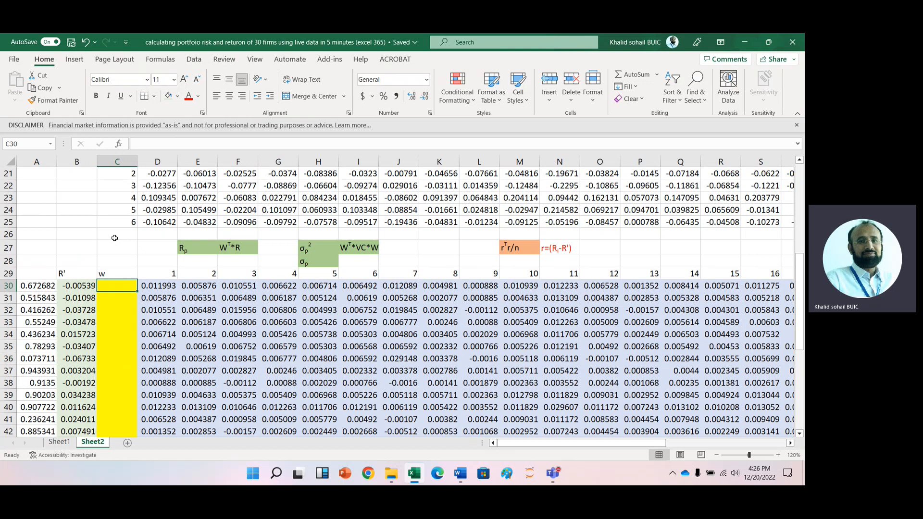
{"action": "type", "text": "="}
{"action": "key", "text": "Left"}
{"action": "key", "text": "Left"}
{"action": "type", "text": "/"}
{"action": "key", "text": "Left"}
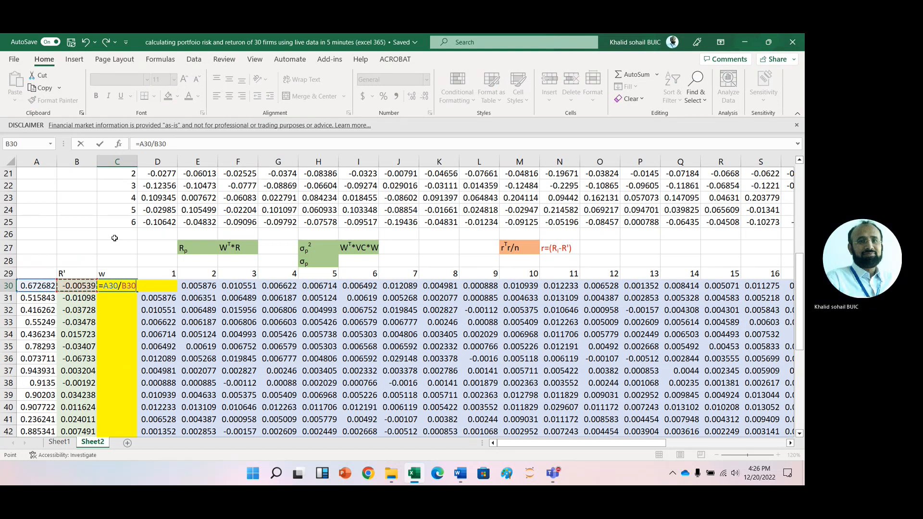
{"action": "key", "text": "Left"}
{"action": "key", "text": "ctrl+Down"}
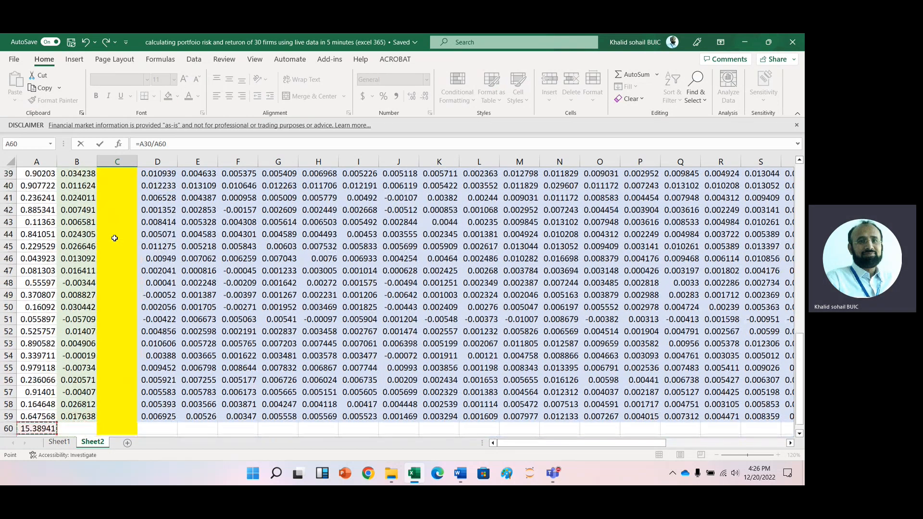
{"action": "key", "text": "F4"}
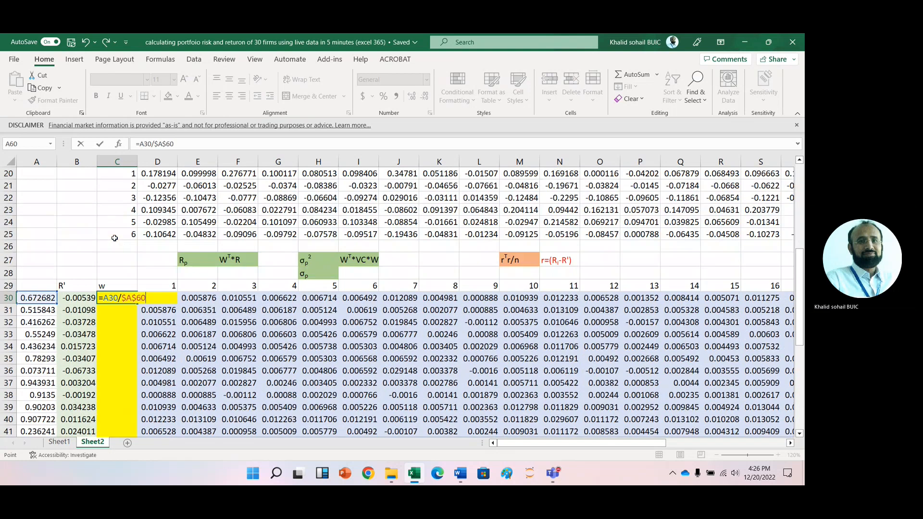
{"action": "key", "text": "Return"}
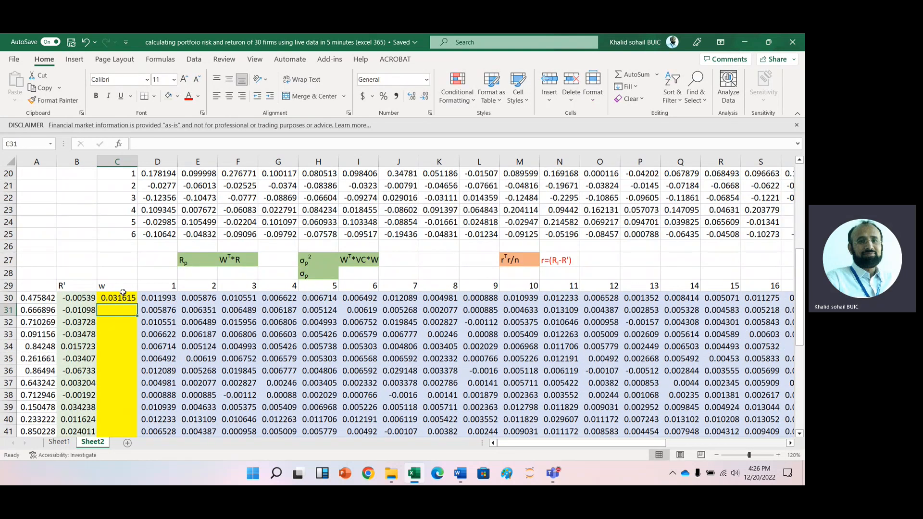
- Fill the weight formula in C30 down to C59
{"action": "left_click", "coordinate": [123, 294]}
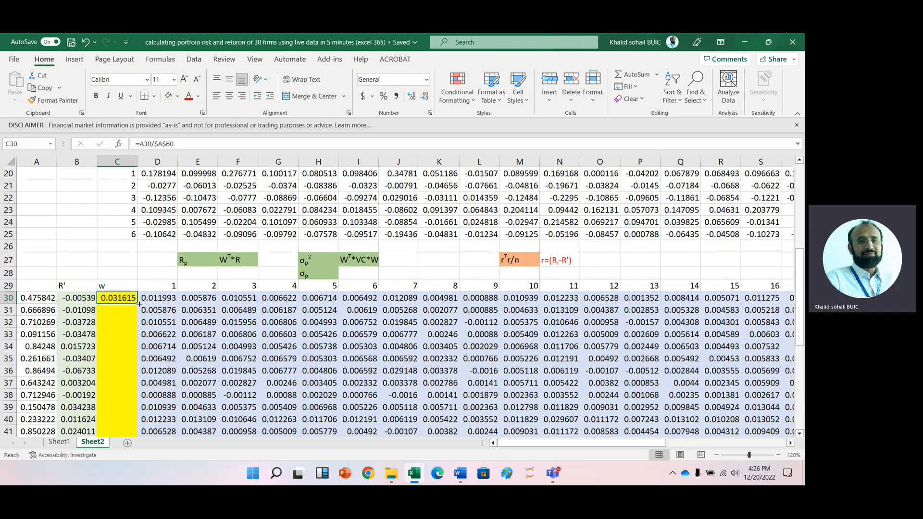
{"action": "double_click", "coordinate": [139, 303]}
{"action": "left_click", "coordinate": [120, 298]}
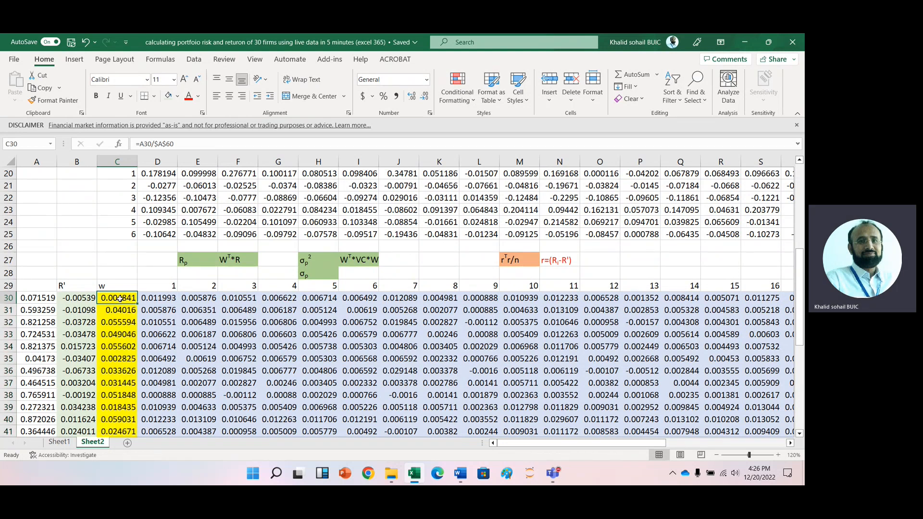
- AutoSum the weights C30:C59 into C60 to check them, then delete the sum
{"action": "key", "text": "ctrl+Down"}
{"action": "key", "text": "Down"}
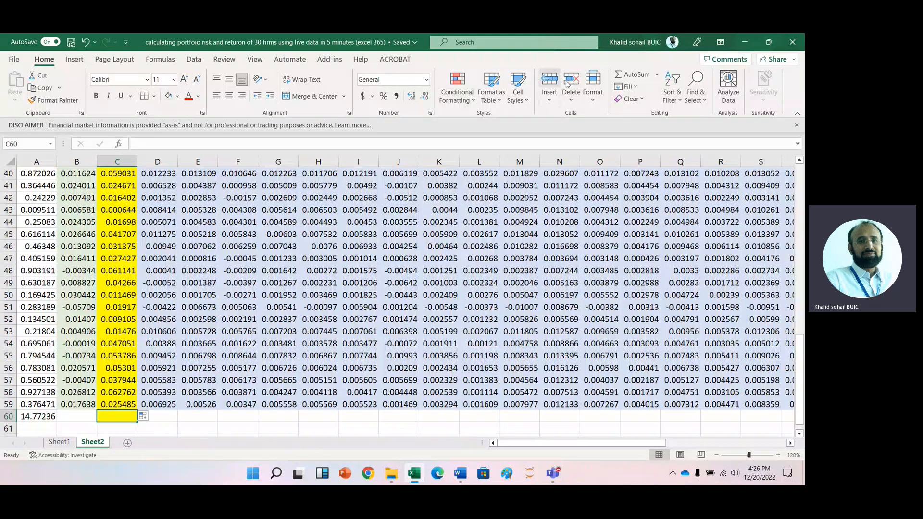
{"action": "left_click", "coordinate": [620, 75]}
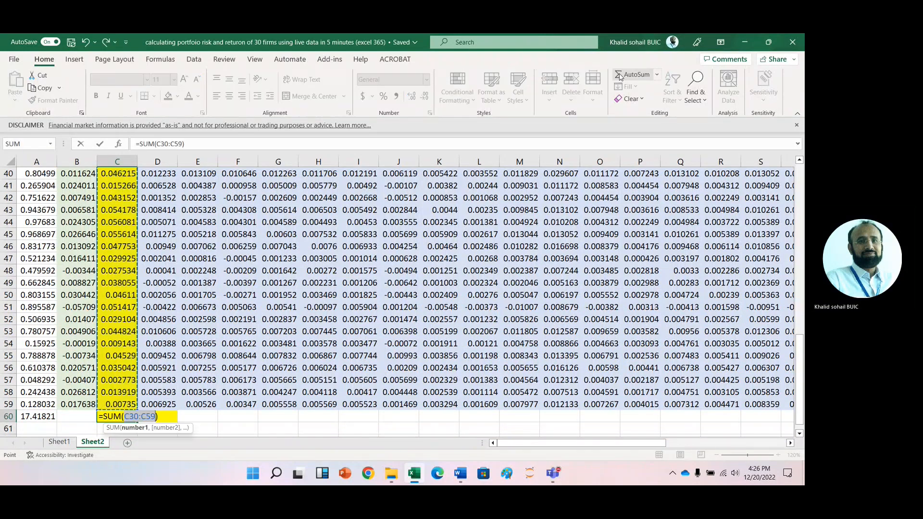
{"action": "left_click", "coordinate": [621, 75]}
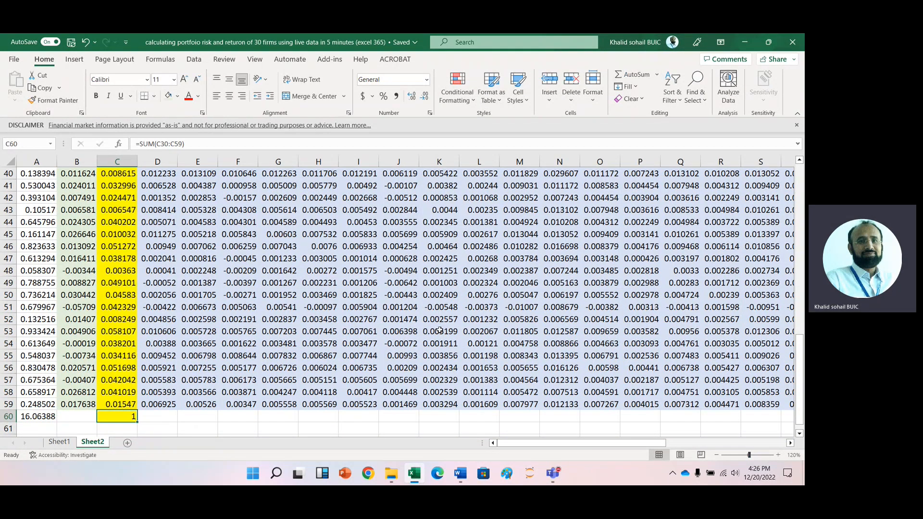
{"action": "key", "text": "Delete"}
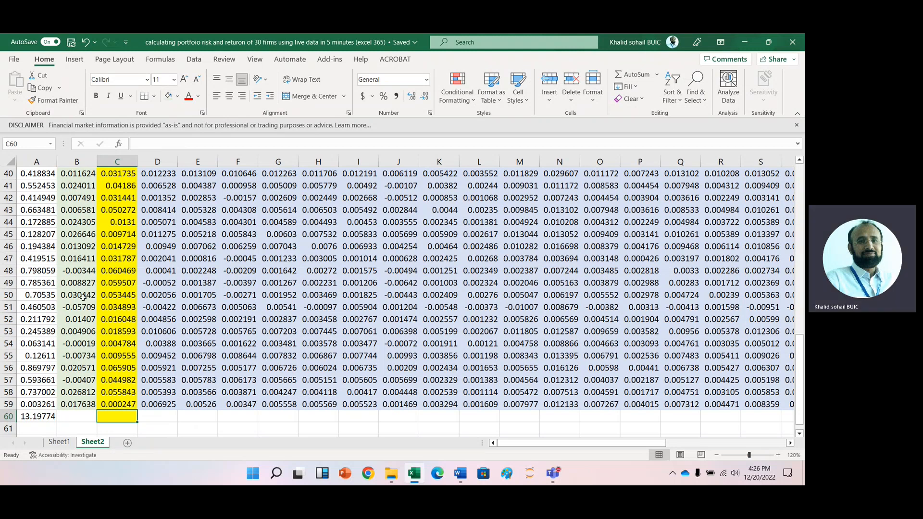
- Enter =MMULT(TRANSPOSE(C30:C59),B30#) in G27 to compute the portfolio return
{"action": "left_click", "coordinate": [122, 259]}
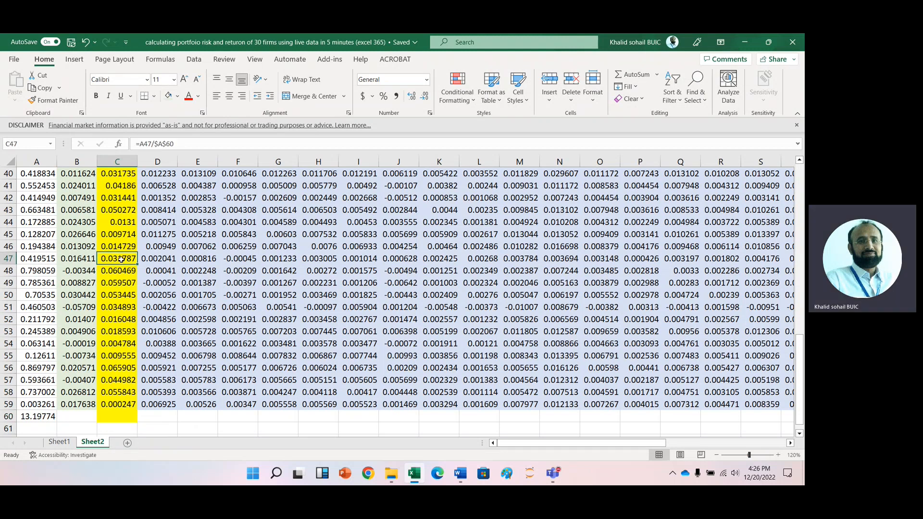
{"action": "key", "text": "Up"}
{"action": "key", "text": "Up"}
{"action": "key", "text": "Up"}
{"action": "key", "text": "Up"}
{"action": "key", "text": "Up"}
{"action": "key", "text": "Up"}
{"action": "key", "text": "Up"}
{"action": "key", "text": "Up"}
{"action": "key", "text": "Up"}
{"action": "key", "text": "Up"}
{"action": "key", "text": "Up"}
{"action": "key", "text": "Up"}
{"action": "key", "text": "Up"}
{"action": "key", "text": "Up"}
{"action": "key", "text": "Up"}
{"action": "key", "text": "Up"}
{"action": "key", "text": "Up"}
{"action": "key", "text": "Up"}
{"action": "key", "text": "Up"}
{"action": "key", "text": "Up"}
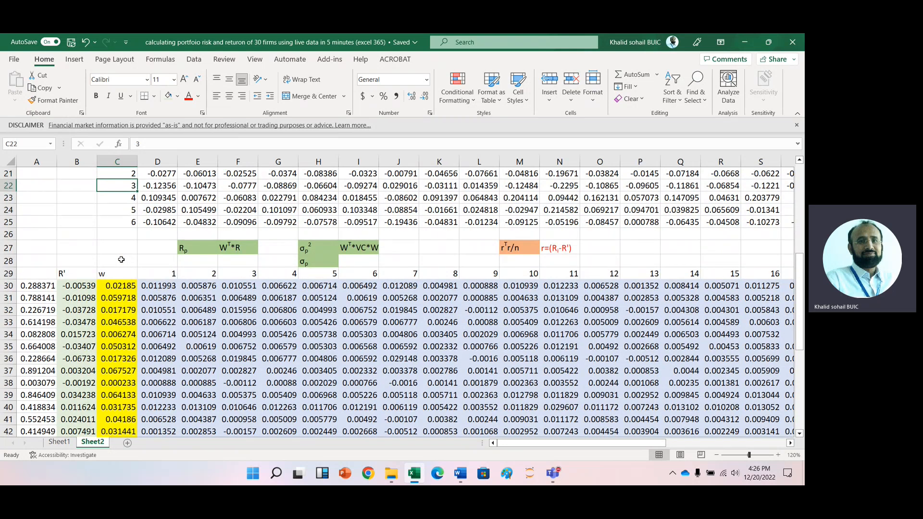
{"action": "key", "text": "Right"}
{"action": "key", "text": "Right"}
{"action": "key", "text": "Right"}
{"action": "key", "text": "Right"}
{"action": "key", "text": "Down"}
{"action": "key", "text": "Down"}
{"action": "key", "text": "Down"}
{"action": "key", "text": "Down"}
{"action": "key", "text": "Down"}
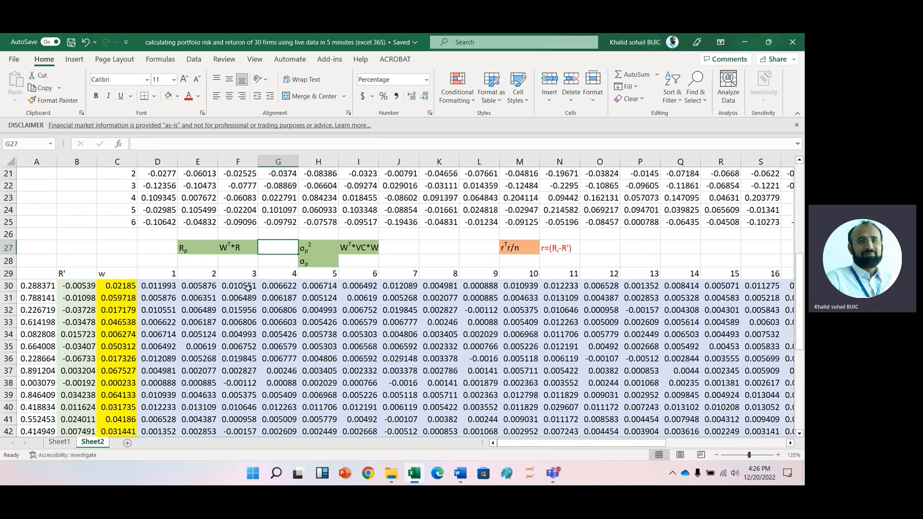
{"action": "type", "text": "="}
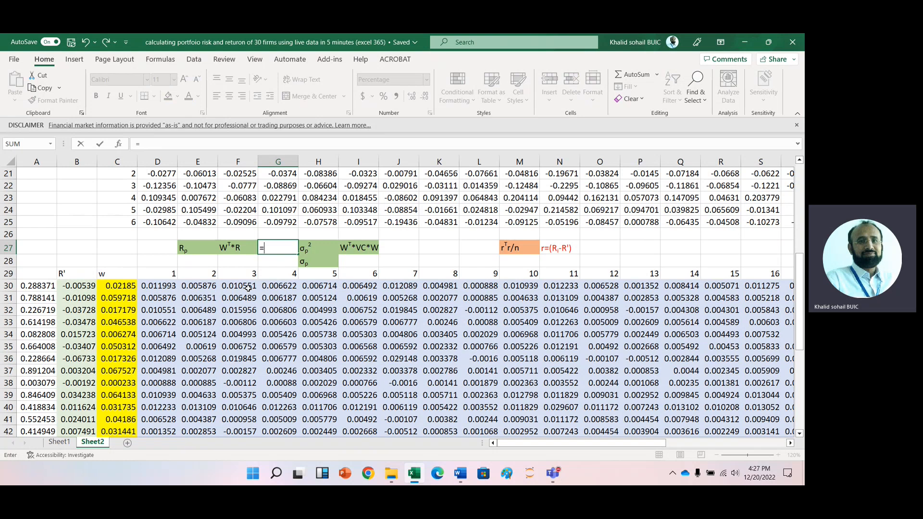
{"action": "type", "text": "mmu"}
{"action": "key", "text": "Tab"}
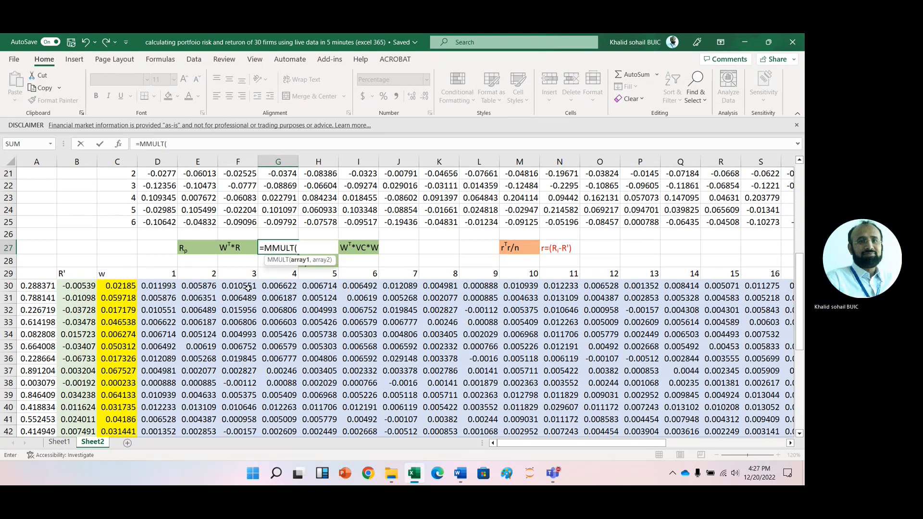
{"action": "type", "text": "tr"}
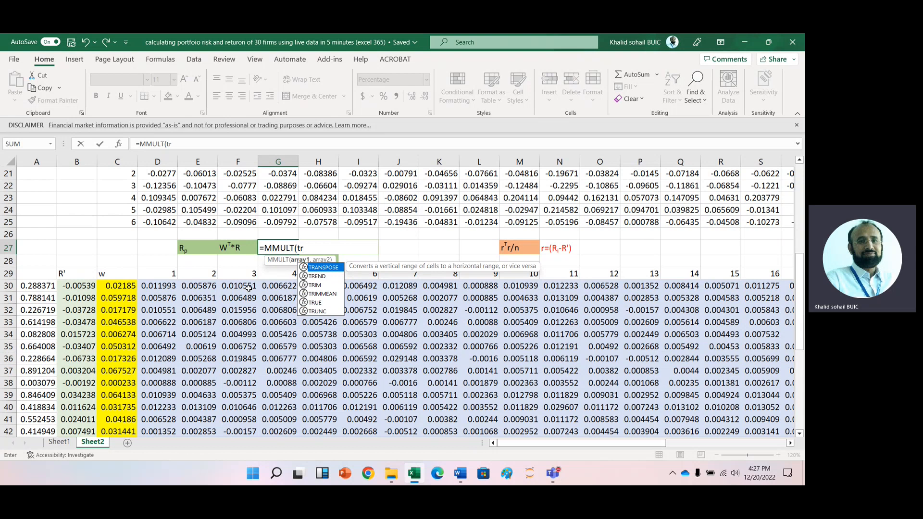
{"action": "key", "text": "Tab"}
{"action": "left_click", "coordinate": [123, 286]}
{"action": "left_click_drag", "start_coordinate": [122, 286], "coordinate": [120, 383]}
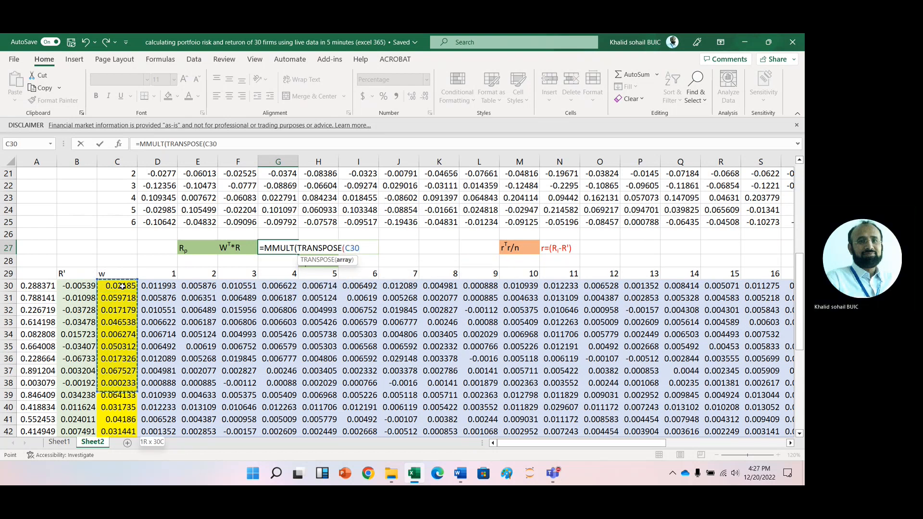
{"action": "key", "text": "ctrl+shift+Down"}
{"action": "type", "text": "),"}
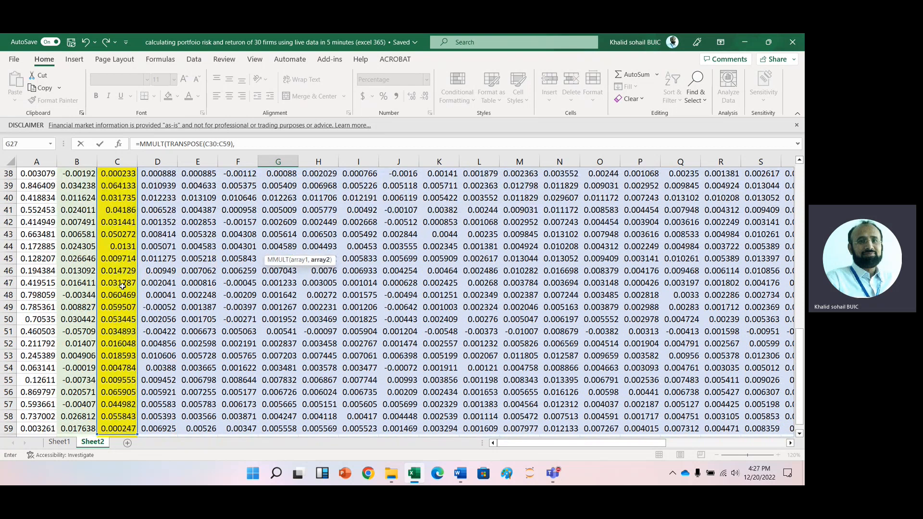
{"action": "left_click", "coordinate": [76, 430]}
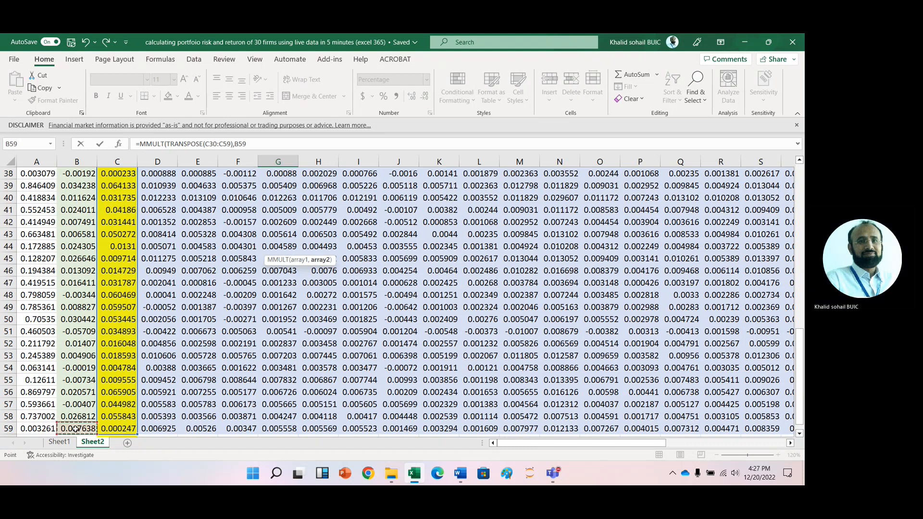
{"action": "key", "text": "ctrl+shift+Up"}
{"action": "key", "text": "shift+Down"}
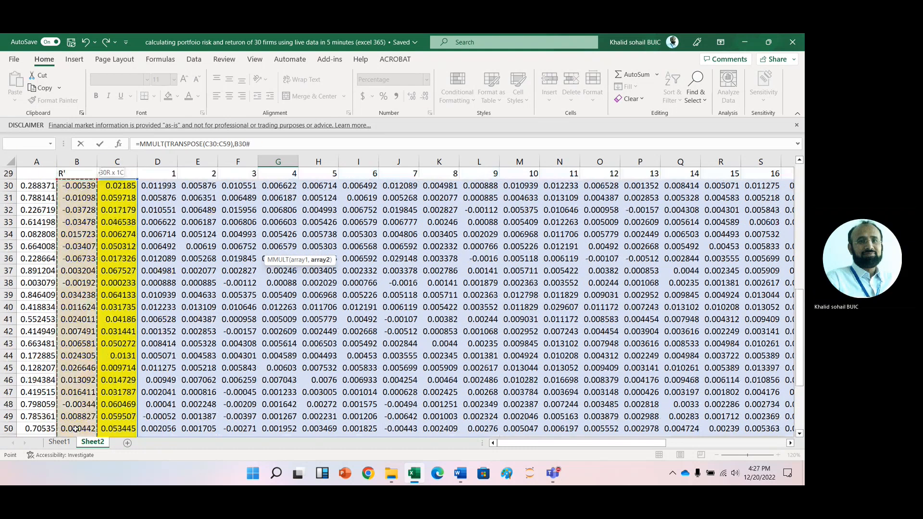
{"action": "type", "text": ")"}
{"action": "key", "text": "Return"}
- Inspect the portfolio return result and formula in G27
{"action": "key", "text": "Up"}
{"action": "key", "text": "Up"}
{"action": "key", "text": "Up"}
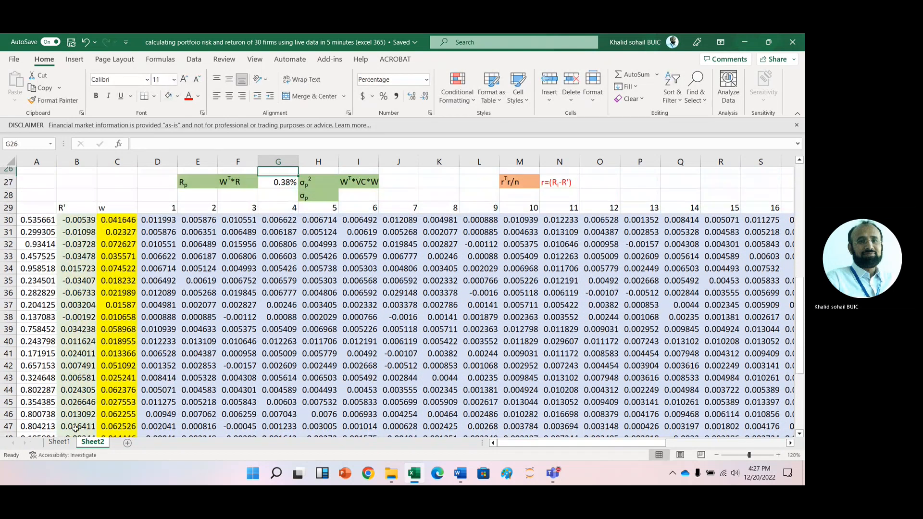
{"action": "key", "text": "Up"}
{"action": "key", "text": "Down"}
{"action": "key", "text": "Down"}
{"action": "key", "text": "Down"}
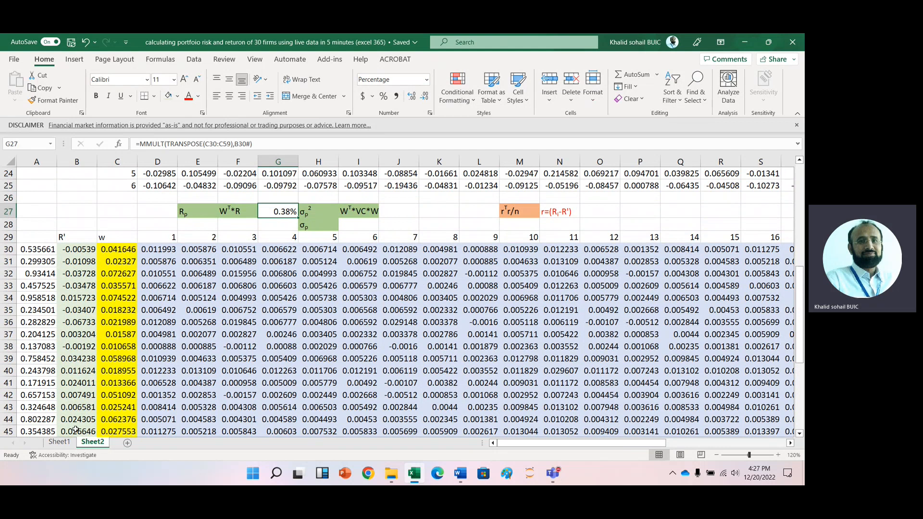
- Enter =MMULT(MMULT(TRANSPOSE(C30:C59),D30#),C30:C59) in J27 to compute the portfolio variance
{"action": "key", "text": "Right"}
{"action": "key", "text": "Right"}
{"action": "key", "text": "Right"}
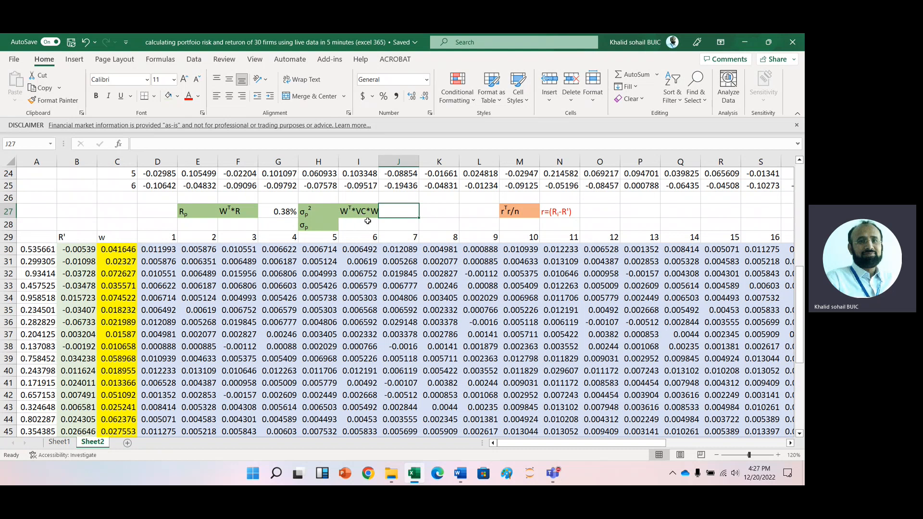
{"action": "type", "text": "=mm"}
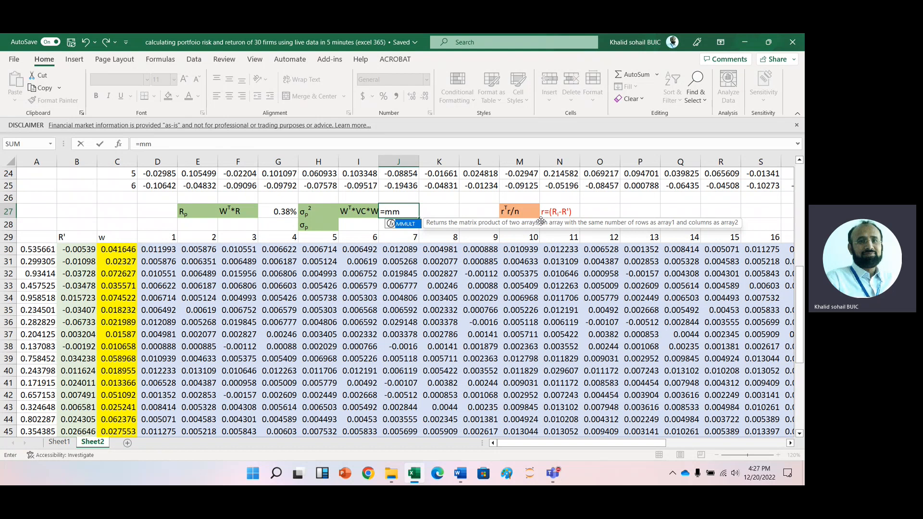
{"action": "key", "text": "Tab"}
{"action": "type", "text": "mm"}
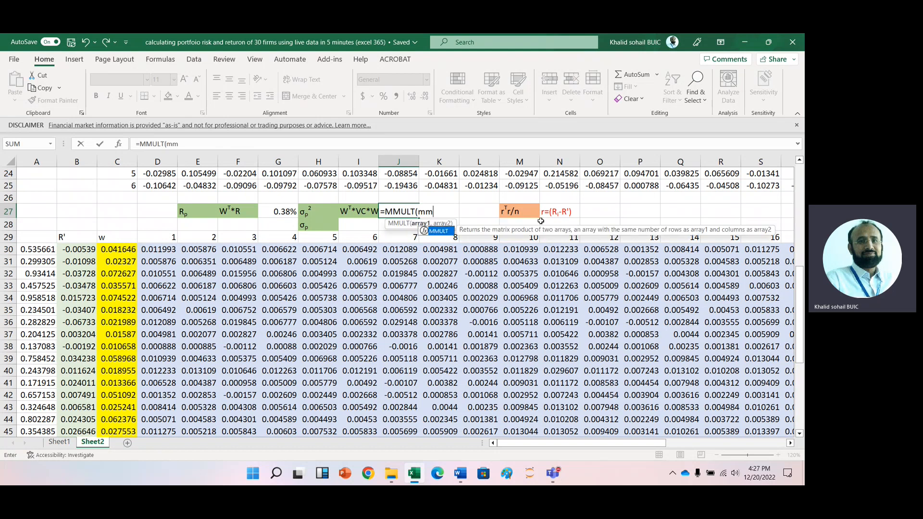
{"action": "key", "text": "Tab"}
{"action": "type", "text": "tr"}
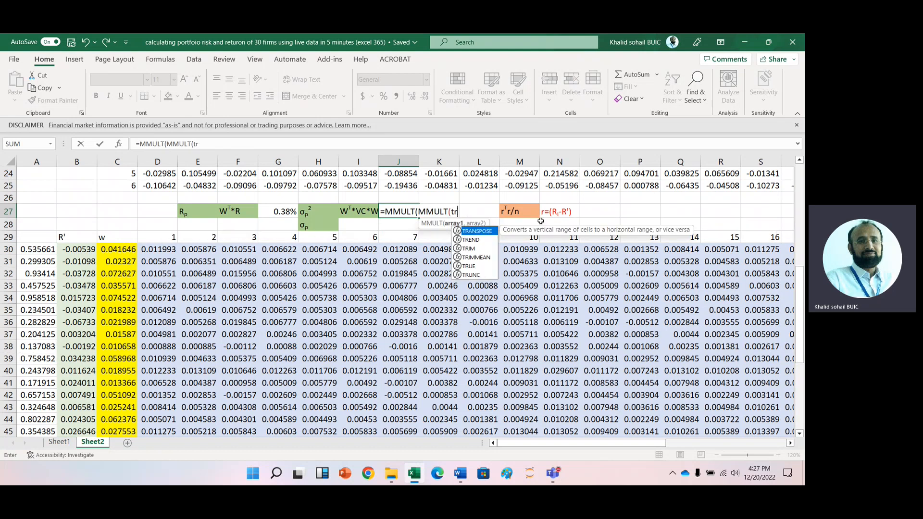
{"action": "key", "text": "Tab"}
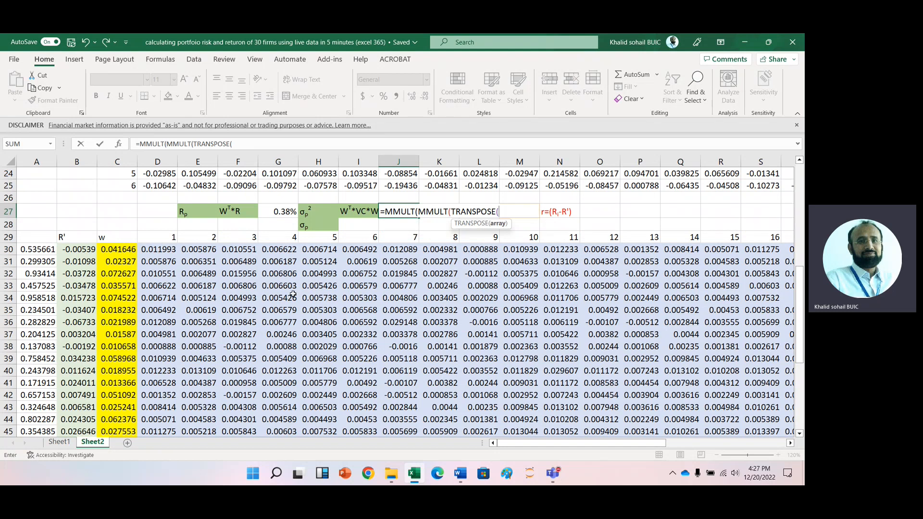
{"action": "left_click", "coordinate": [119, 251]}
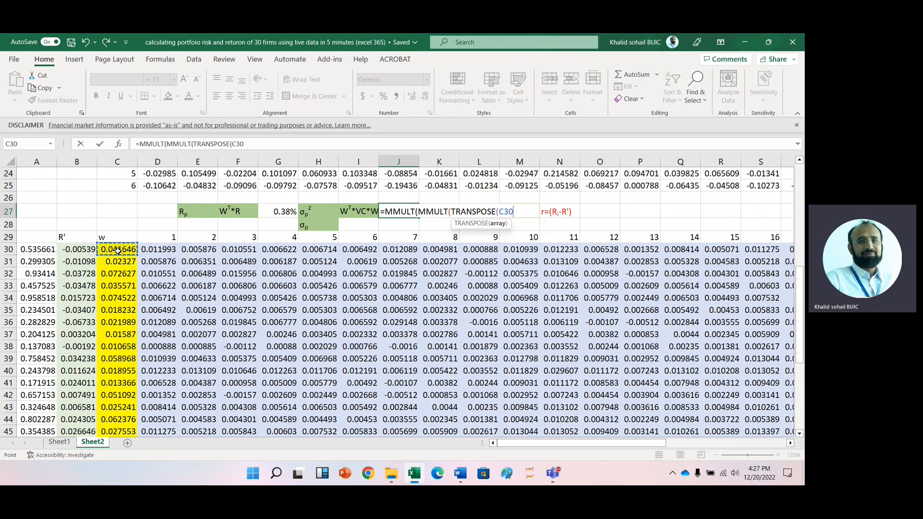
{"action": "key", "text": "ctrl+shift+Down"}
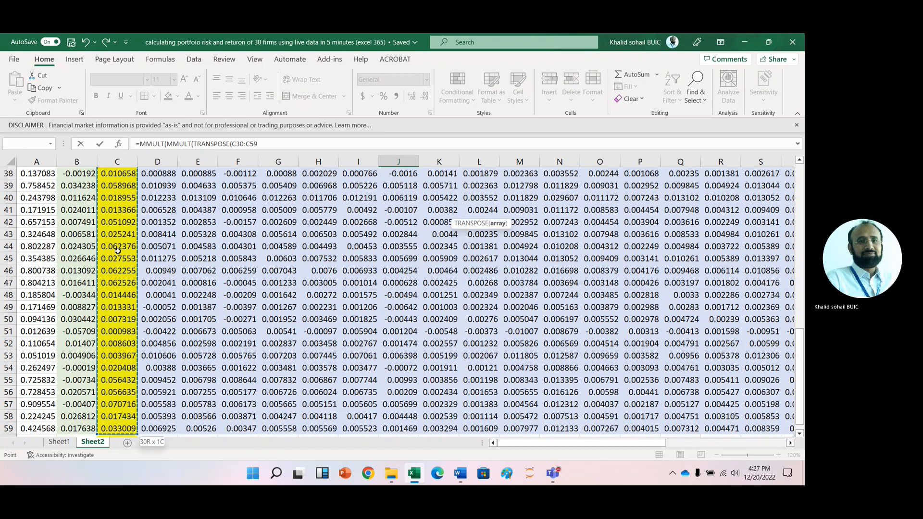
{"action": "type", "text": "),"}
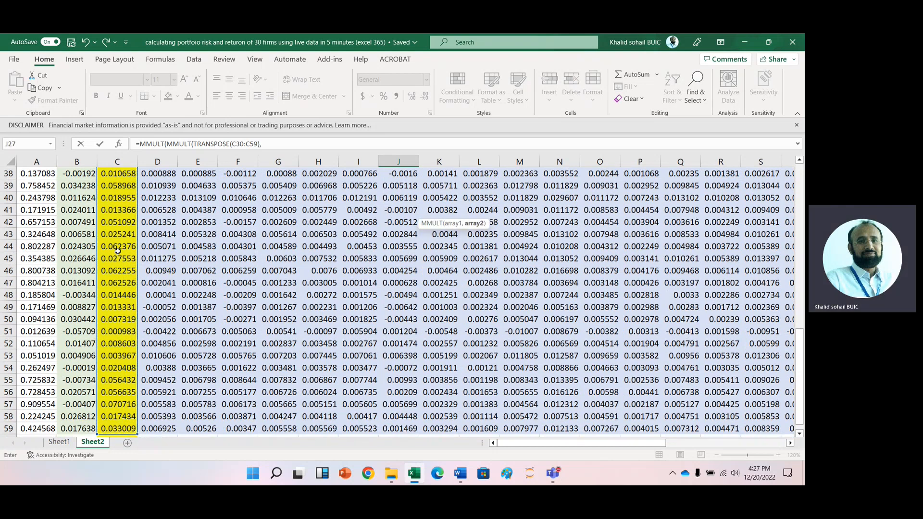
{"action": "left_click", "coordinate": [156, 428]}
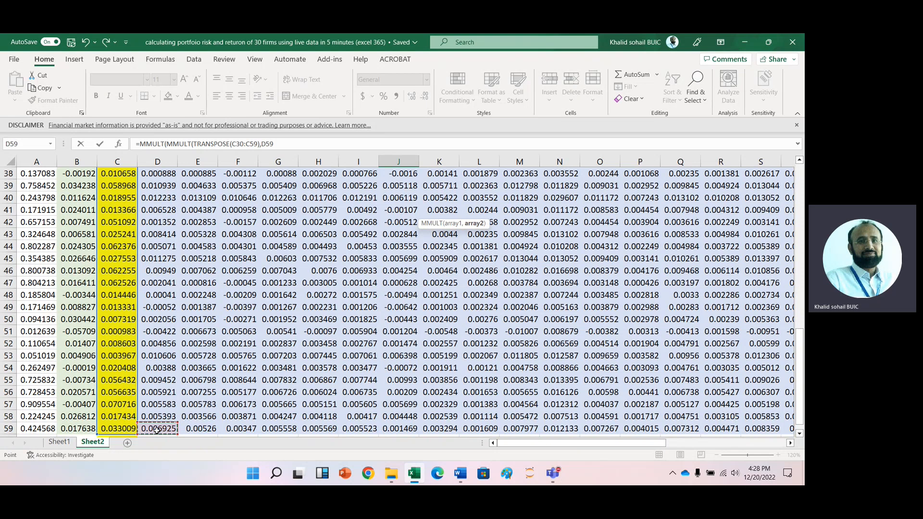
{"action": "key", "text": "ctrl+shift+Up"}
{"action": "key", "text": "ctrl+shift+Right"}
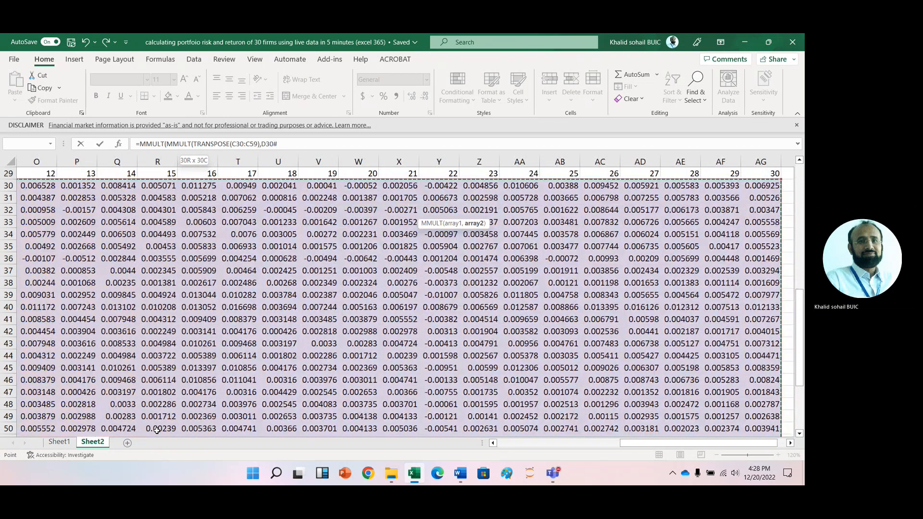
{"action": "type", "text": ")"}
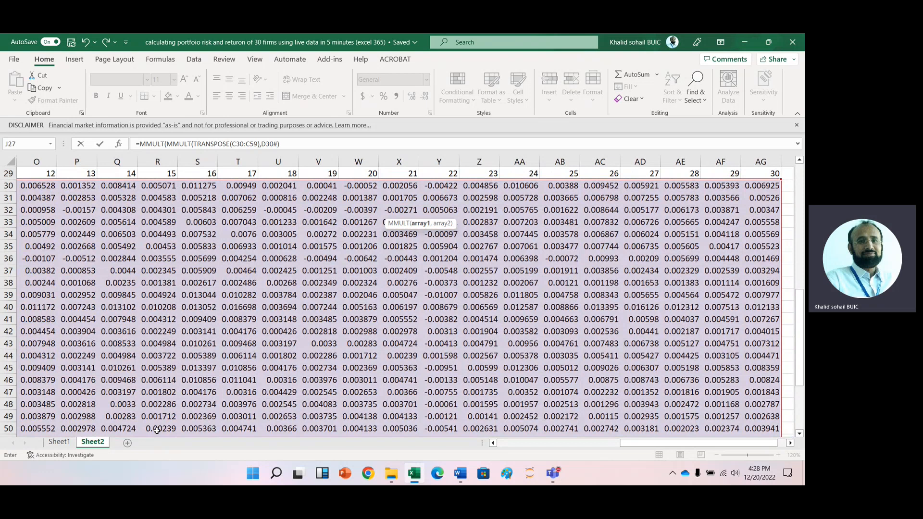
{"action": "type", "text": ","}
{"action": "left_click_drag", "start_coordinate": [650, 442], "coordinate": [107, 481]}
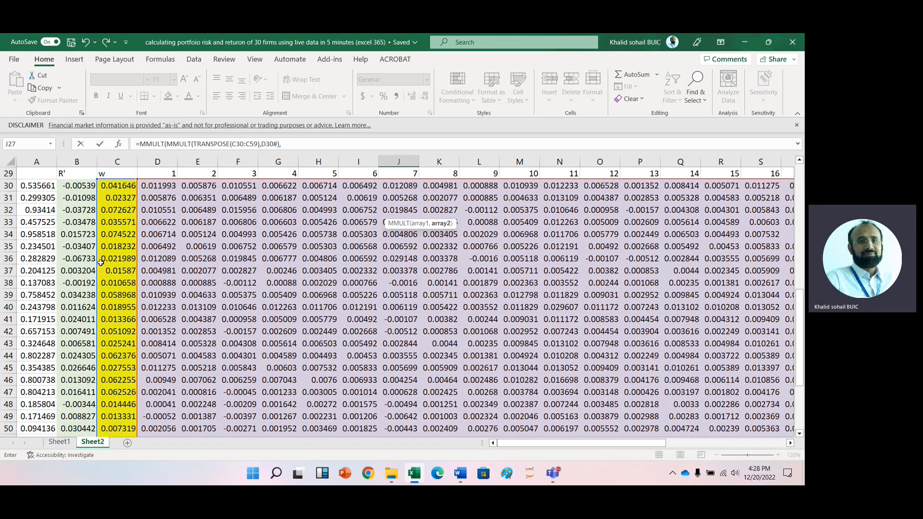
{"action": "left_click", "coordinate": [119, 188]}
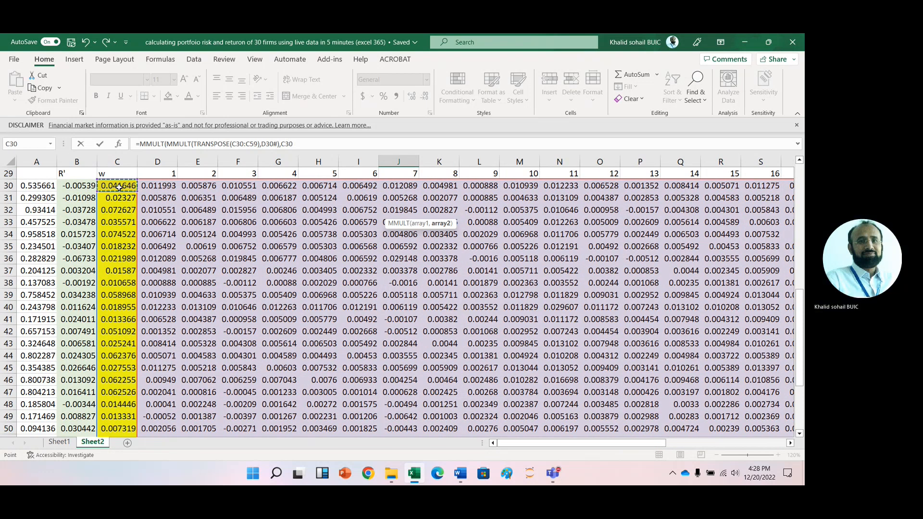
{"action": "key", "text": "ctrl+shift+Down"}
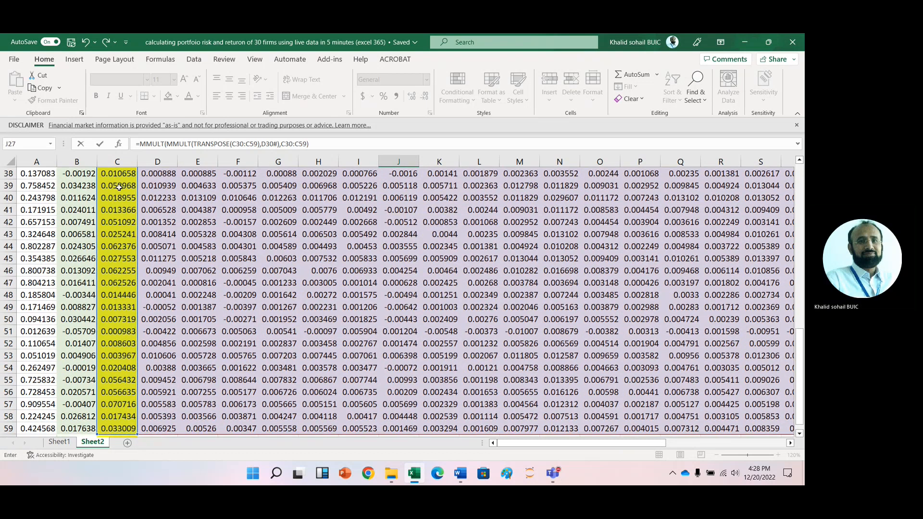
{"action": "key", "text": "Return"}
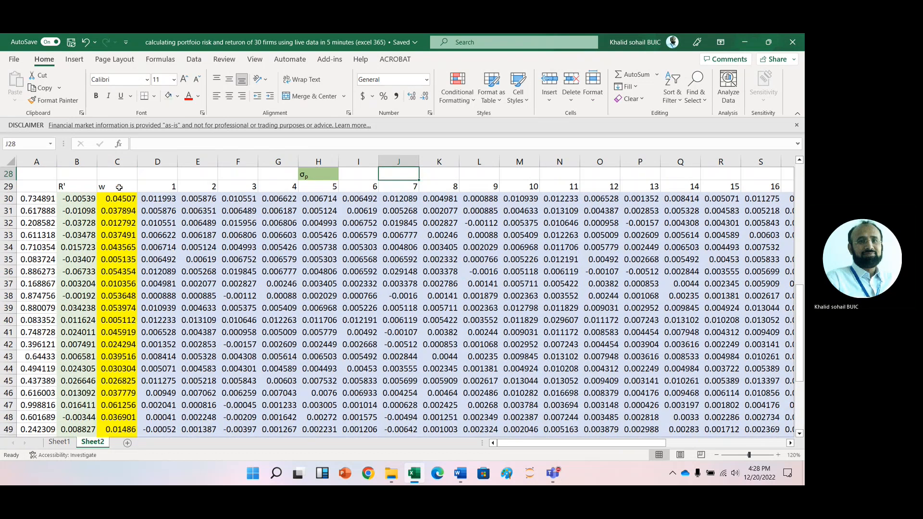
- Review the return table and weights above the portfolio results
{"action": "left_click", "coordinate": [105, 249]}
{"action": "key", "text": "Down"}
{"action": "key", "text": "Down"}
{"action": "key", "text": "Down"}
{"action": "key", "text": "Down"}
{"action": "key", "text": "Down"}
{"action": "key", "text": "Down"}
{"action": "key", "text": "Down"}
{"action": "key", "text": "Down"}
{"action": "key", "text": "Down"}
{"action": "key", "text": "Down"}
{"action": "key", "text": "Down"}
{"action": "key", "text": "Down"}
{"action": "key", "text": "Down"}
{"action": "key", "text": "Up"}
{"action": "key", "text": "Up"}
{"action": "key", "text": "Up"}
{"action": "key", "text": "Up"}
{"action": "key", "text": "Up"}
{"action": "key", "text": "Up"}
{"action": "key", "text": "Up"}
{"action": "key", "text": "Up"}
{"action": "key", "text": "Up"}
{"action": "key", "text": "Up"}
{"action": "key", "text": "Up"}
{"action": "key", "text": "Up"}
{"action": "key", "text": "Up"}
{"action": "key", "text": "Up"}
{"action": "key", "text": "Up"}
{"action": "key", "text": "Up"}
{"action": "key", "text": "Up"}
{"action": "key", "text": "Up"}
{"action": "key", "text": "Up"}
{"action": "key", "text": "Up"}
{"action": "key", "text": "Up"}
{"action": "key", "text": "Up"}
{"action": "key", "text": "Up"}
{"action": "key", "text": "Up"}
{"action": "key", "text": "Up"}
{"action": "key", "text": "Up"}
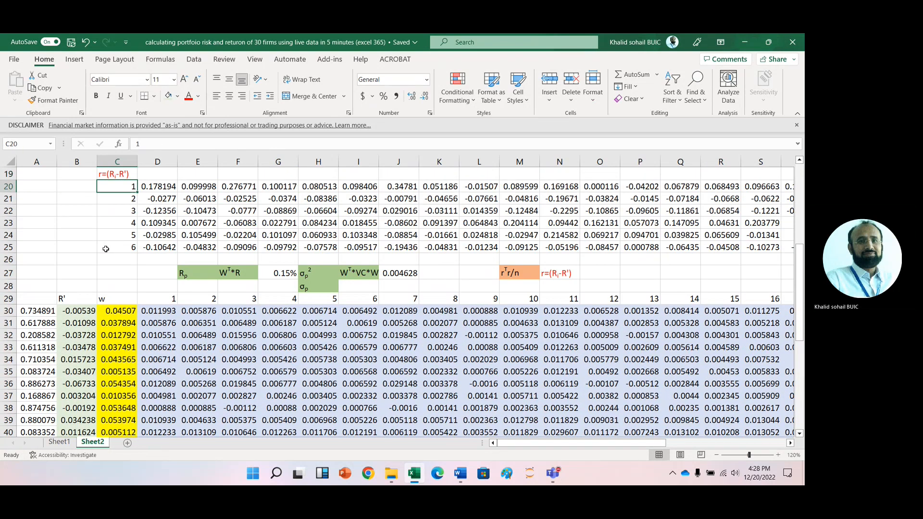
- Format the portfolio variance in J27 as a percentage with two decimal places
{"action": "key", "text": "Down"}
{"action": "key", "text": "Down"}
{"action": "key", "text": "Down"}
{"action": "key", "text": "Down"}
{"action": "key", "text": "Down"}
{"action": "key", "text": "Down"}
{"action": "key", "text": "Down"}
{"action": "key", "text": "Right"}
{"action": "key", "text": "Right"}
{"action": "key", "text": "Right"}
{"action": "key", "text": "Right"}
{"action": "key", "text": "Right"}
{"action": "key", "text": "Right"}
{"action": "key", "text": "Right"}
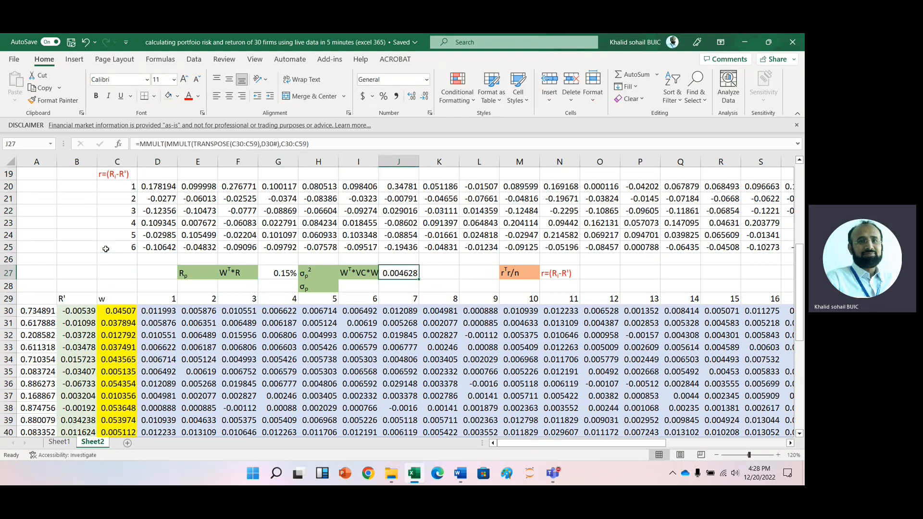
{"action": "left_click", "coordinate": [383, 97]}
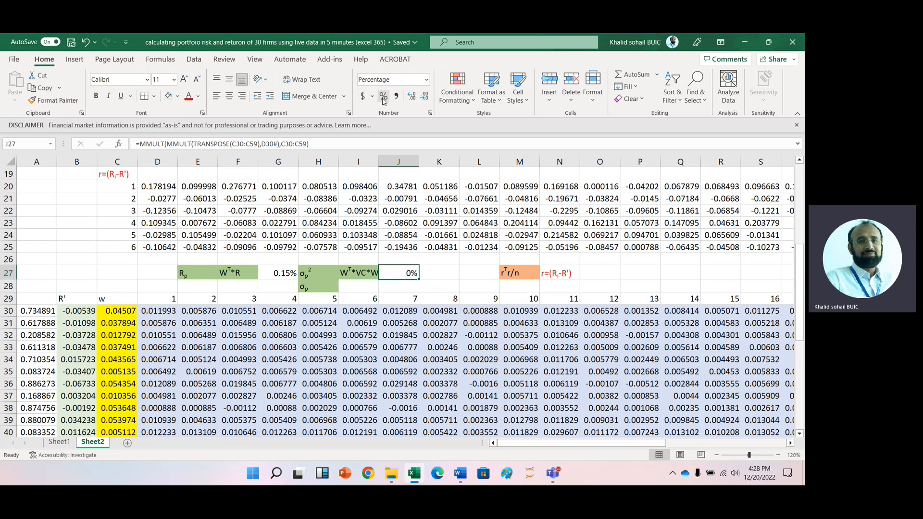
{"action": "left_click", "coordinate": [411, 96]}
{"action": "left_click", "coordinate": [412, 96]}
- Enter =J27^0.5 in J28 to compute the portfolio standard deviation
{"action": "left_click", "coordinate": [393, 289]}
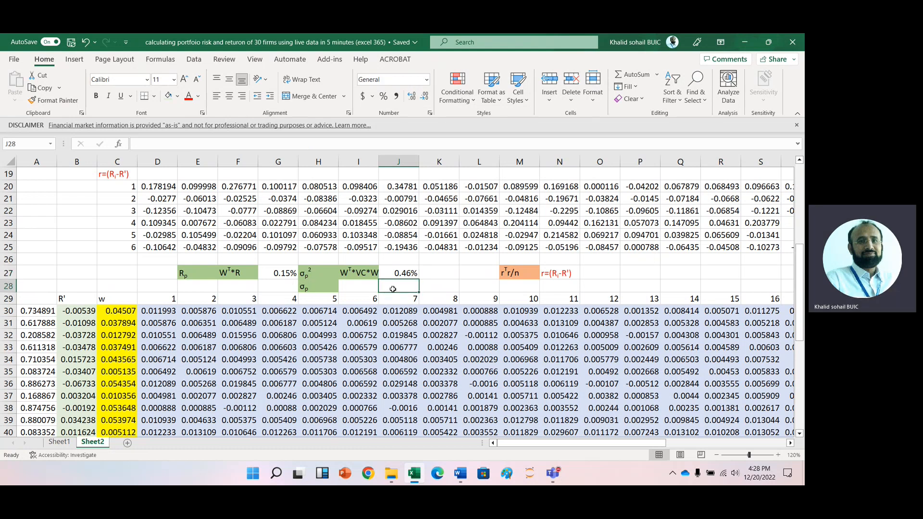
{"action": "type", "text": "="}
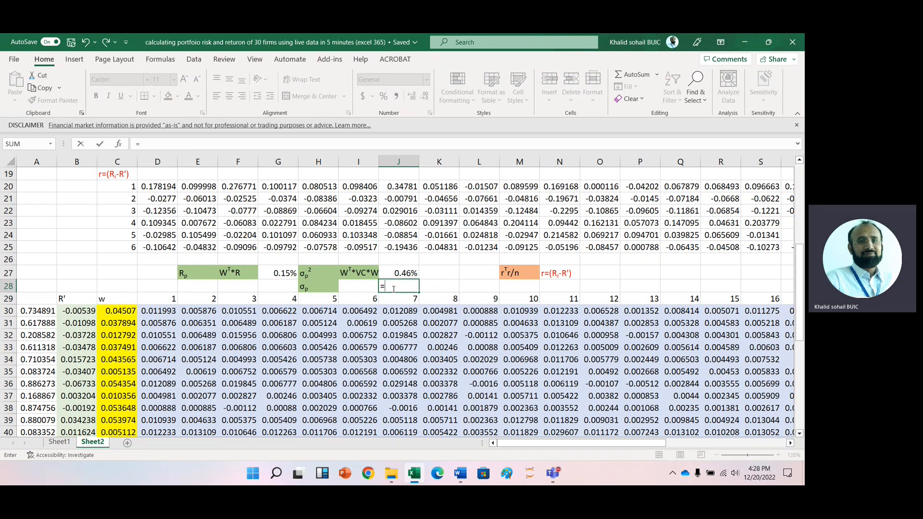
{"action": "key", "text": "Up"}
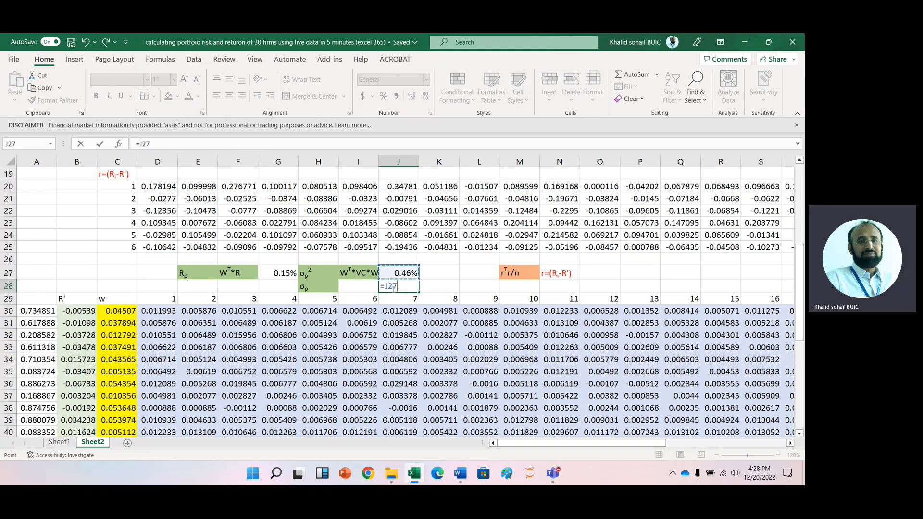
{"action": "type", "text": "^."}
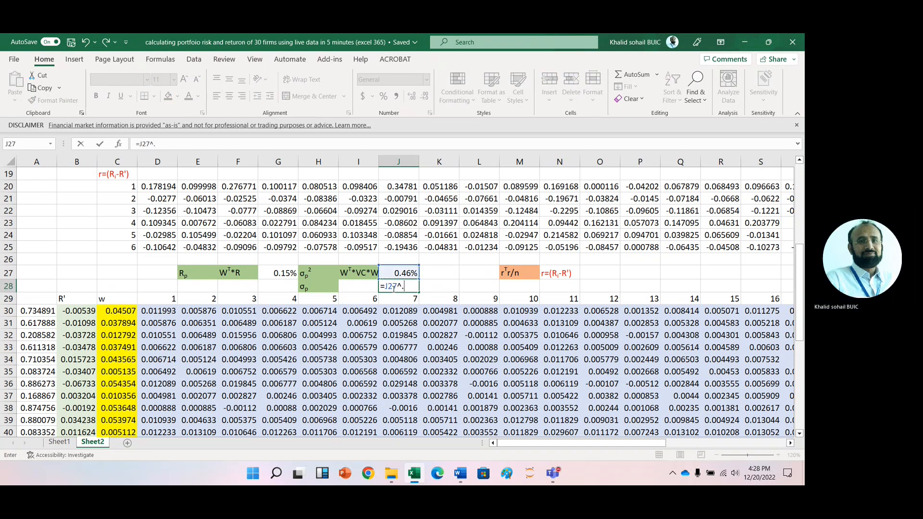
{"action": "type", "text": "5"}
{"action": "key", "text": "Return"}
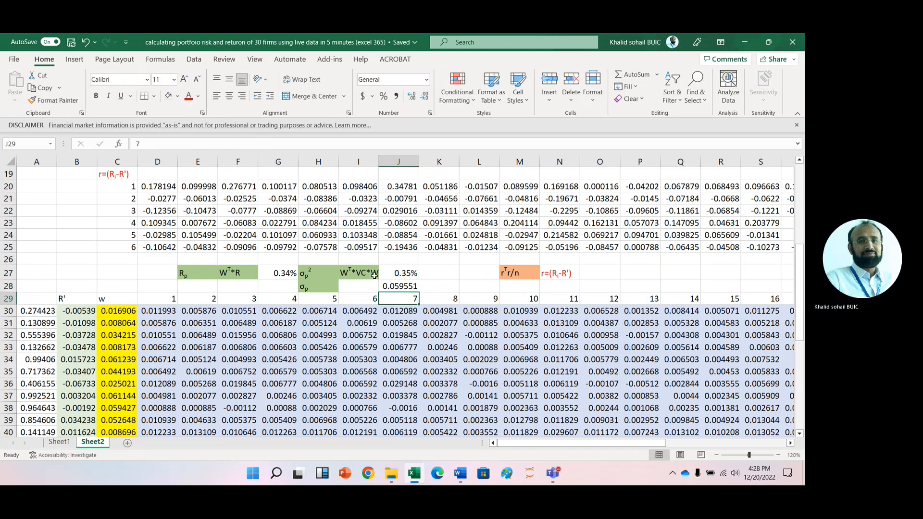
- Format the standard deviation in J28 as a percentage with two decimal places
{"action": "left_click", "coordinate": [400, 285]}
{"action": "left_click", "coordinate": [384, 96]}
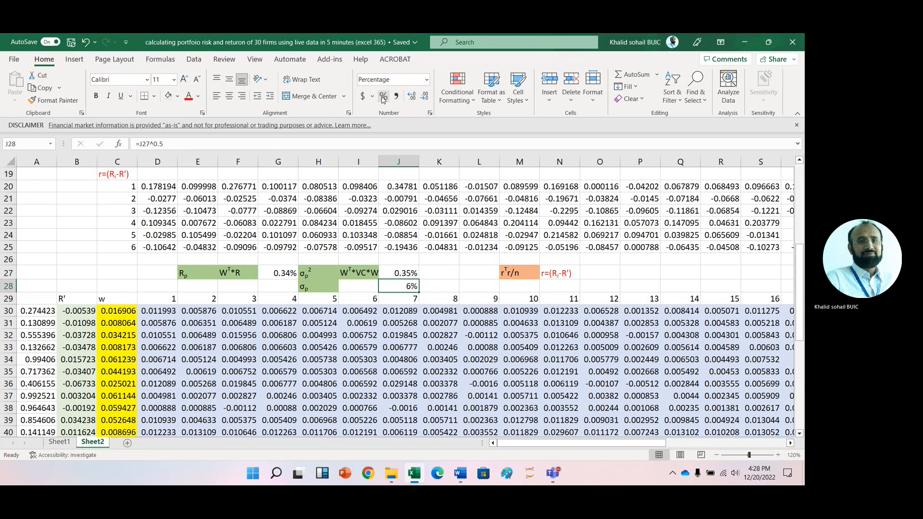
{"action": "left_click", "coordinate": [412, 96]}
{"action": "left_click", "coordinate": [411, 96]}
{"action": "left_click_drag", "start_coordinate": [438, 287], "coordinate": [407, 287]}
{"action": "left_click", "coordinate": [408, 287]}
{"action": "left_click", "coordinate": [345, 289]}
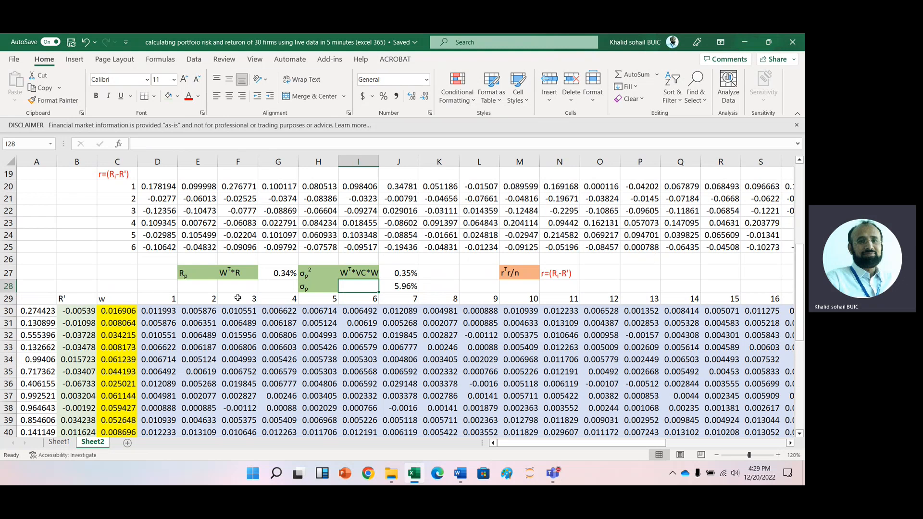
{"action": "left_click", "coordinate": [116, 279]}
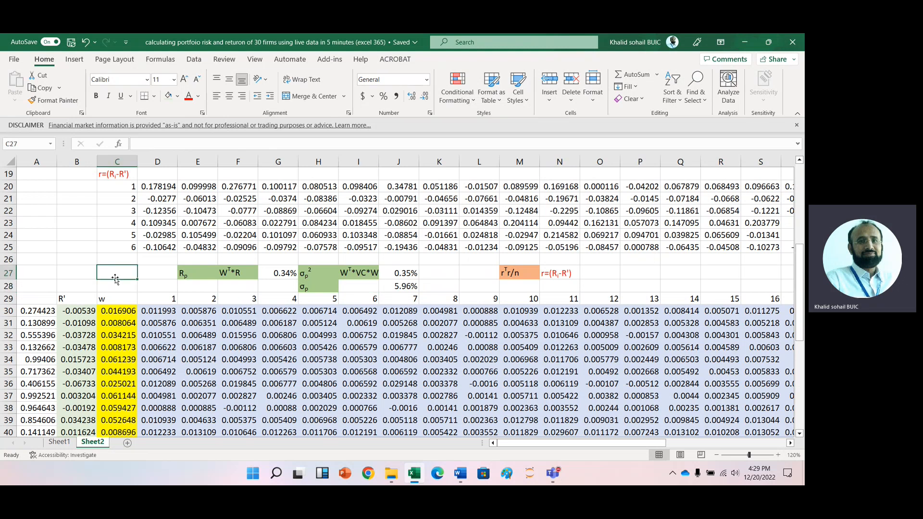
{"action": "key", "text": "Up"}
{"action": "key", "text": "Up"}
{"action": "key", "text": "Up"}
{"action": "key", "text": "Up"}
{"action": "key", "text": "Up"}
{"action": "key", "text": "Up"}
{"action": "key", "text": "Up"}
{"action": "key", "text": "Up"}
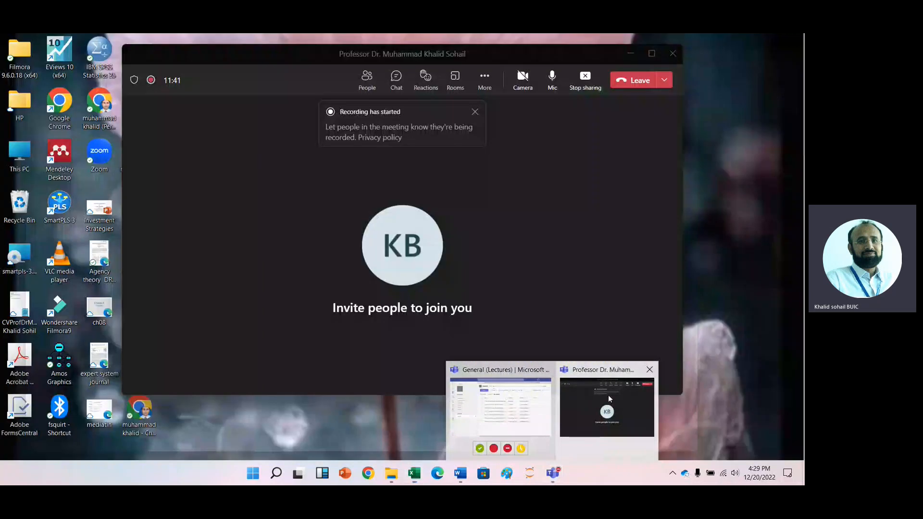
{"action": "left_click", "coordinate": [608, 395]}
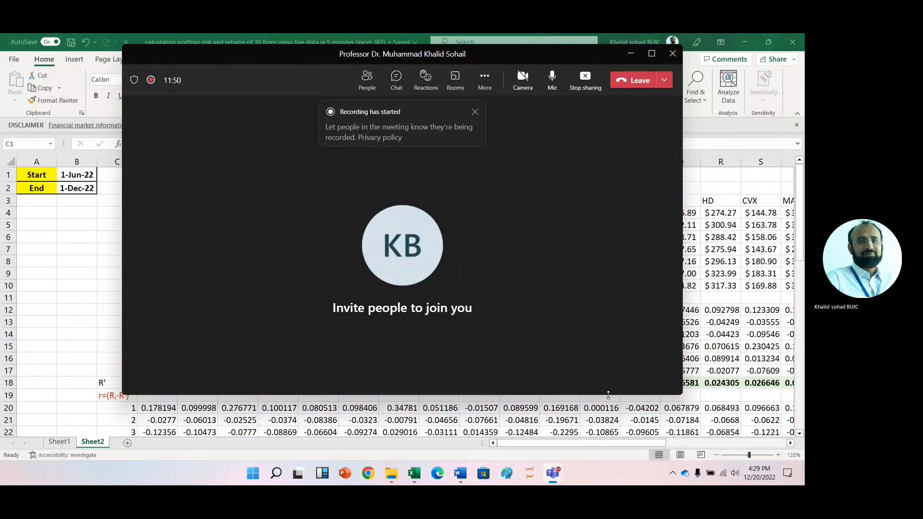
{"action": "key", "text": "Tab"}
{"action": "left_click", "coordinate": [642, 81]}
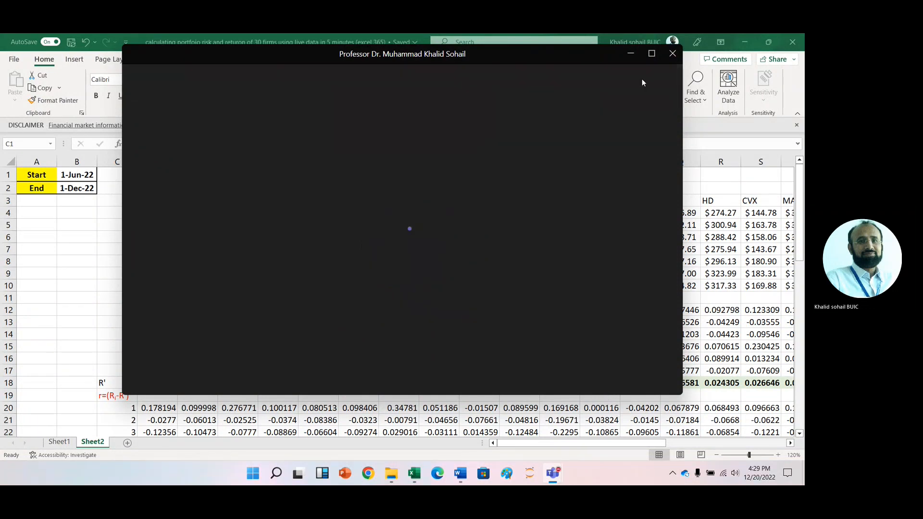